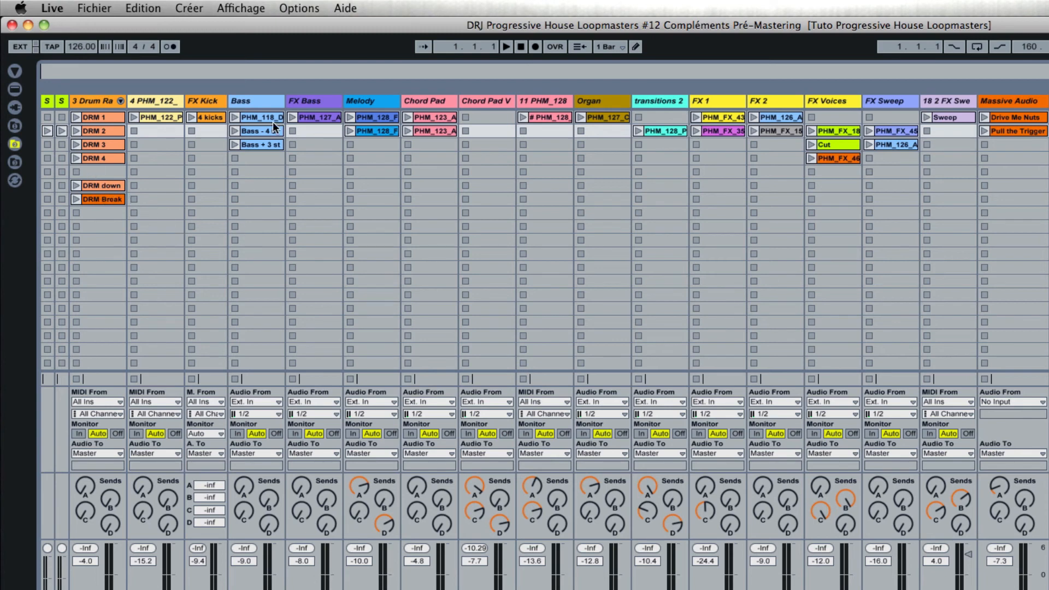
Select the 11 PHM_128 track and arm it for recording so its sampler can be played live
left_click(206, 100)
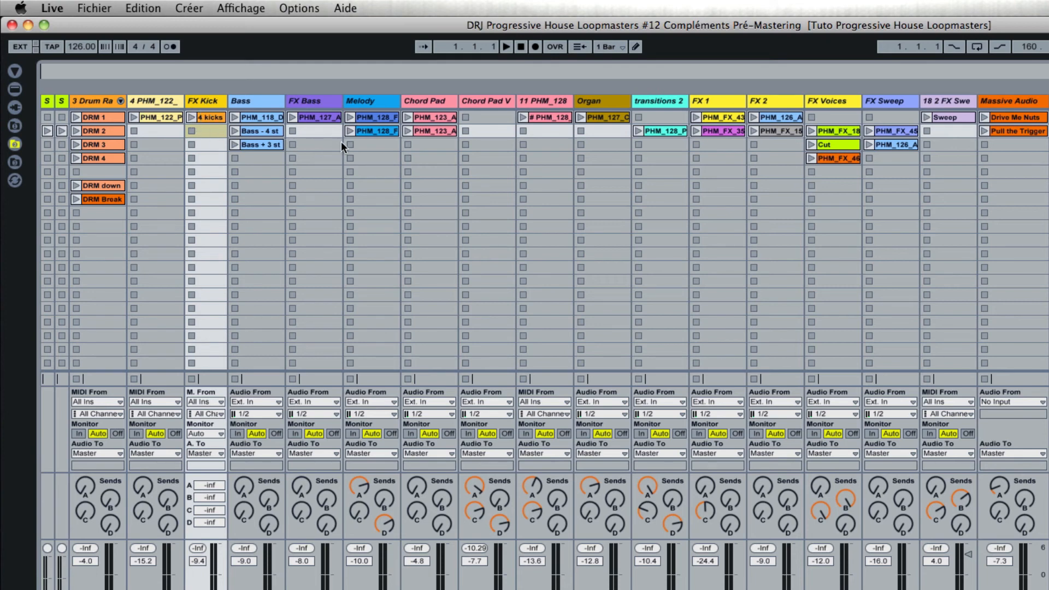
left_click(486, 101)
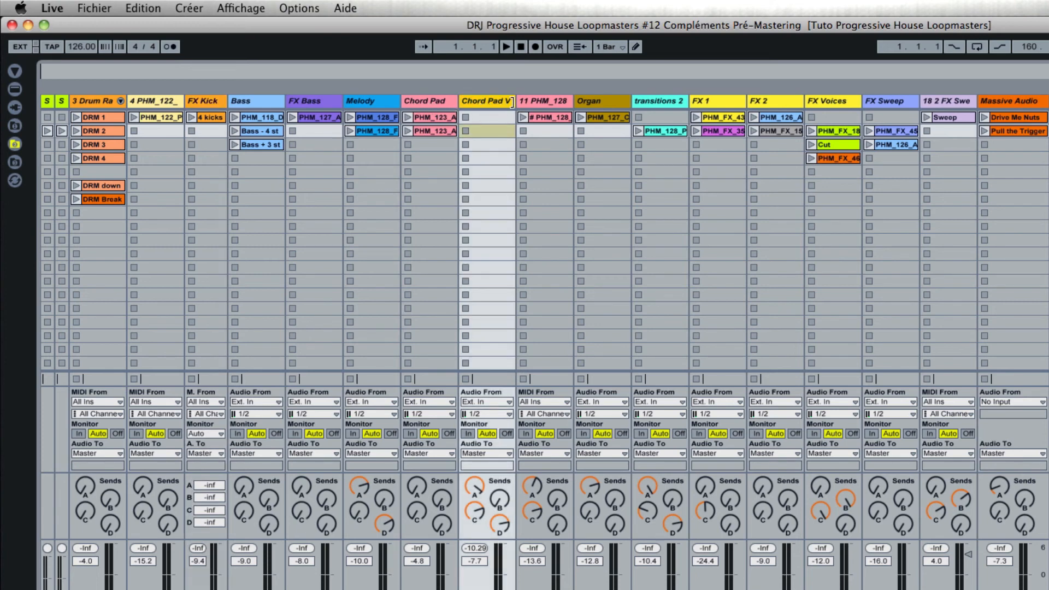
mouse_move(515, 102)
left_mouse_down()
mouse_move(590, 111)
mouse_move(521, 113)
left_mouse_up()
left_click(552, 101)
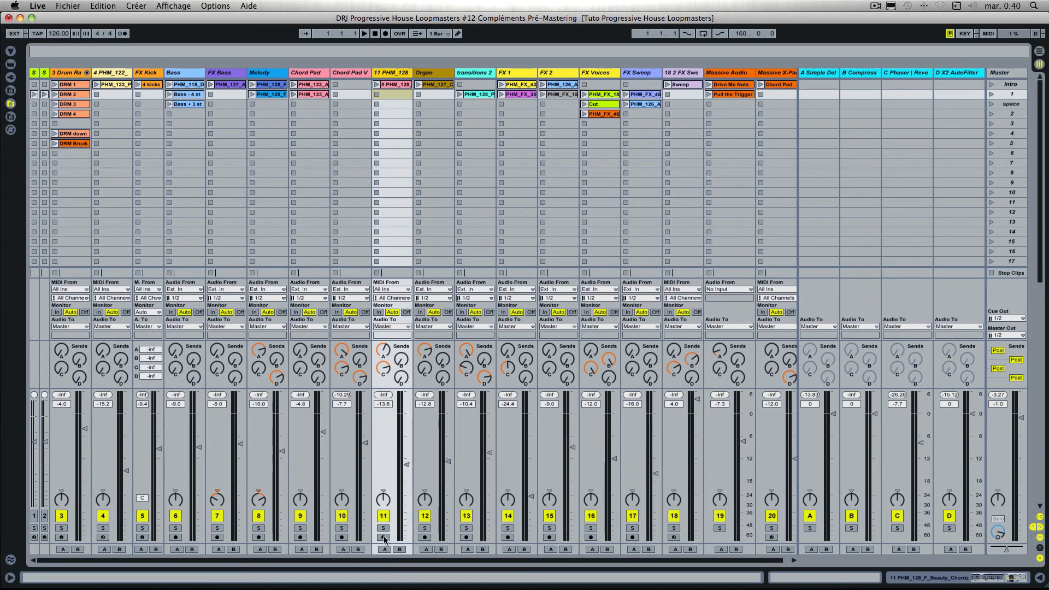
left_click(384, 538)
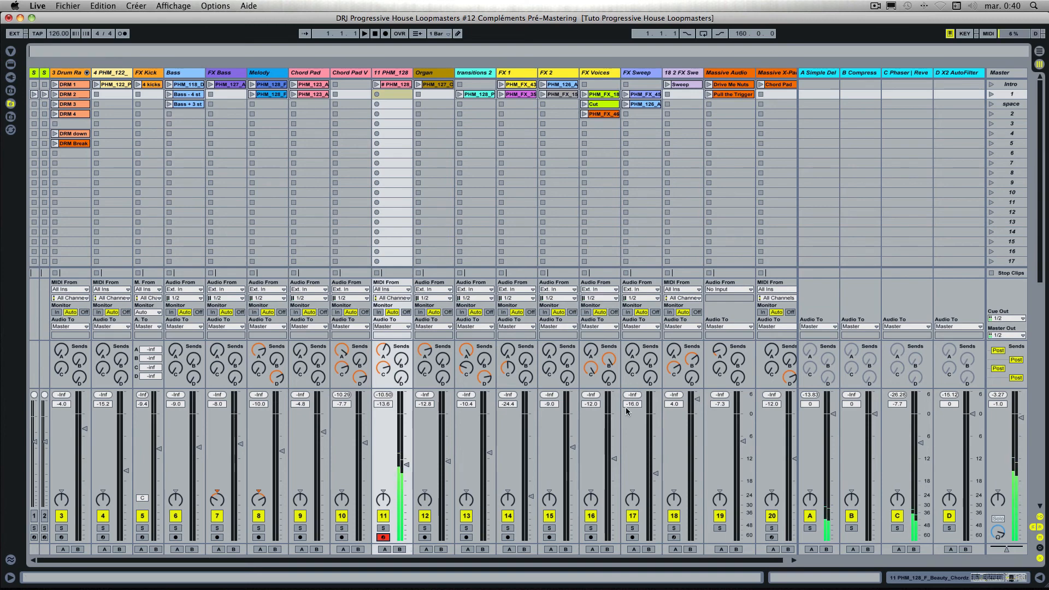
View the device chains of the 11 PHM_128 and 18 FX Sweep tracks, then hide the device view
double_click(400, 74)
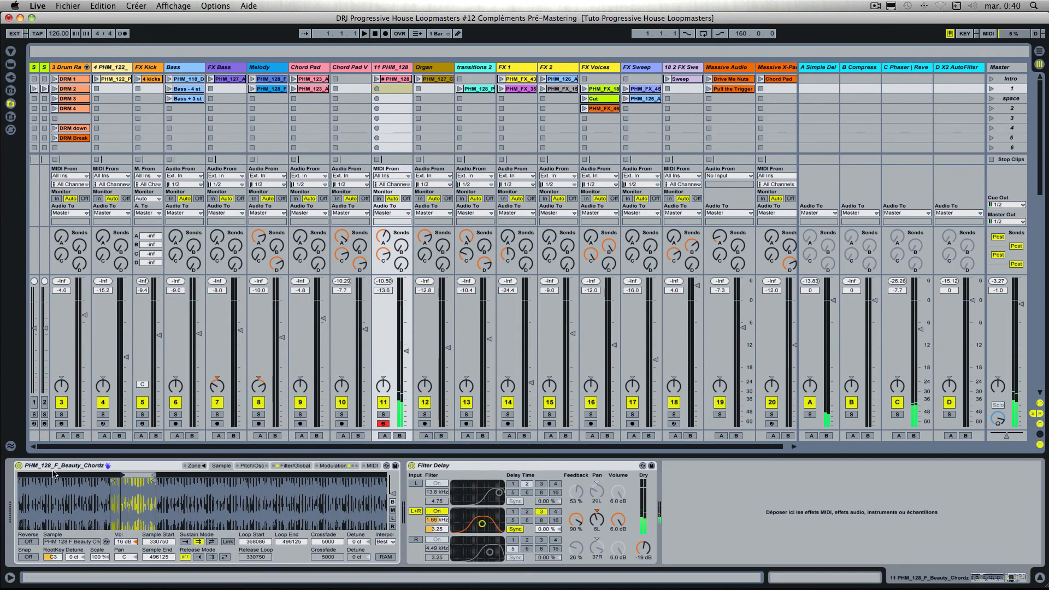
left_click(682, 69)
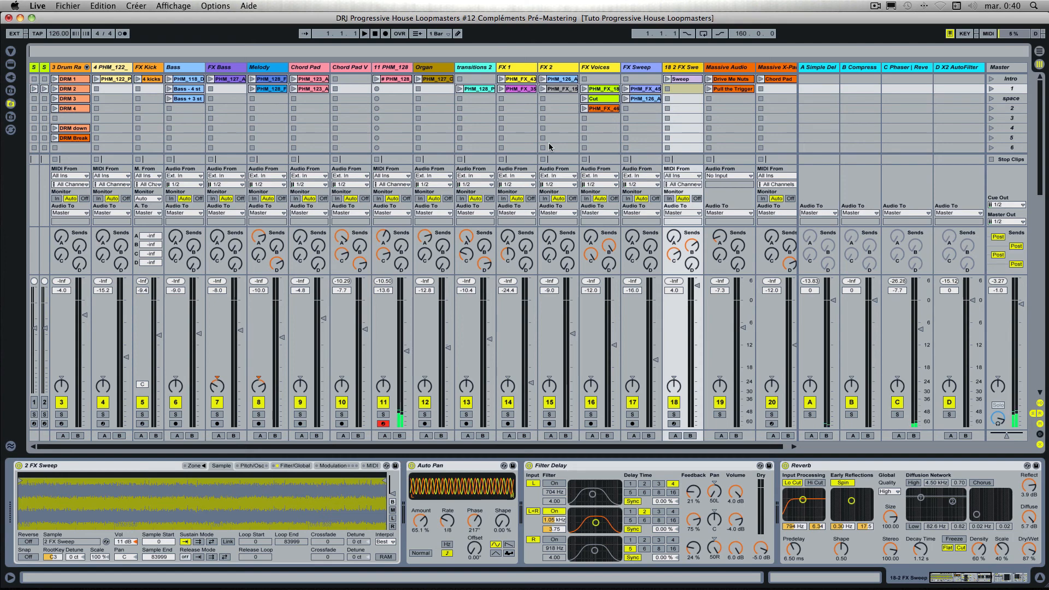
left_click(390, 128)
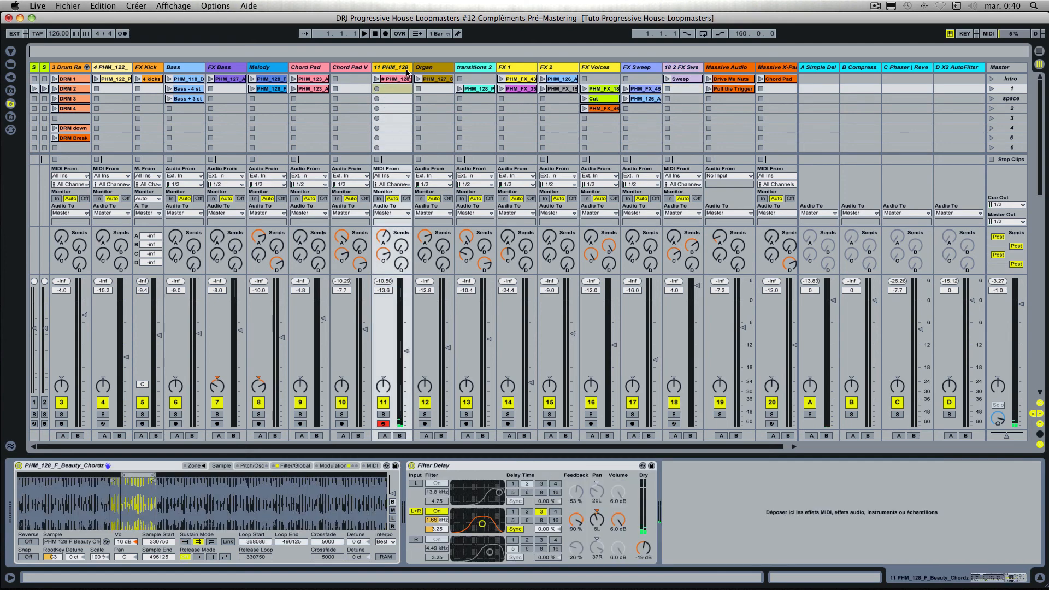
left_click(1039, 578)
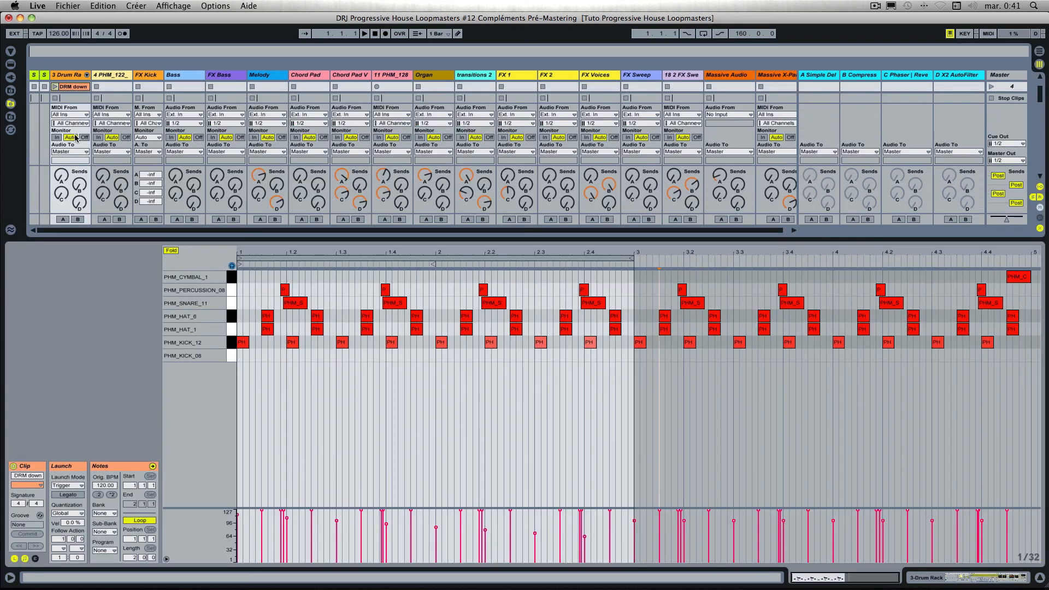
View the Drum Rack track's devices and the notes of its DRM 1 clip, then return to the device chain
double_click(75, 138)
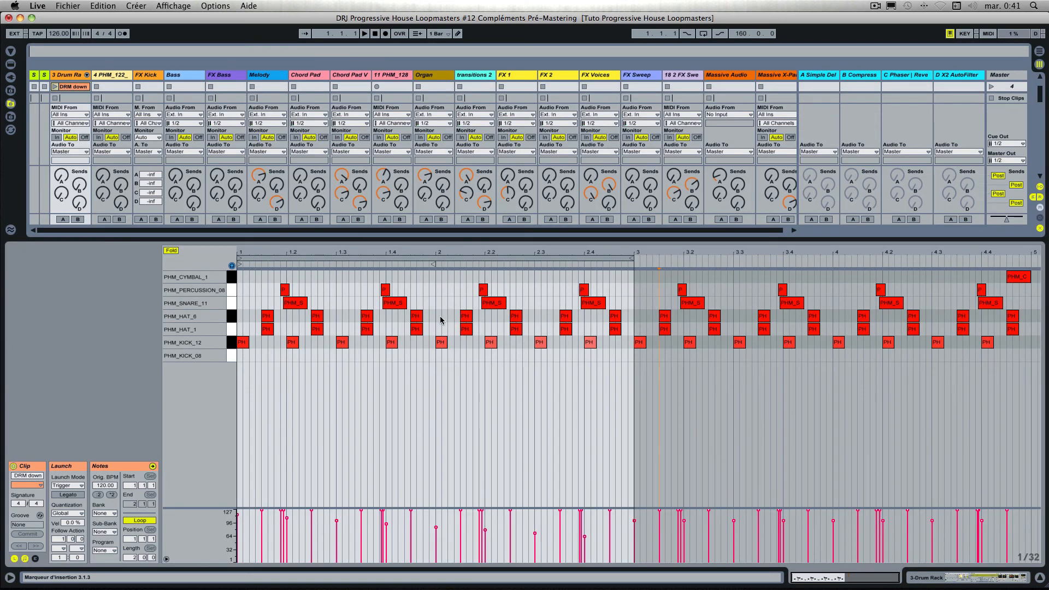
double_click(73, 77)
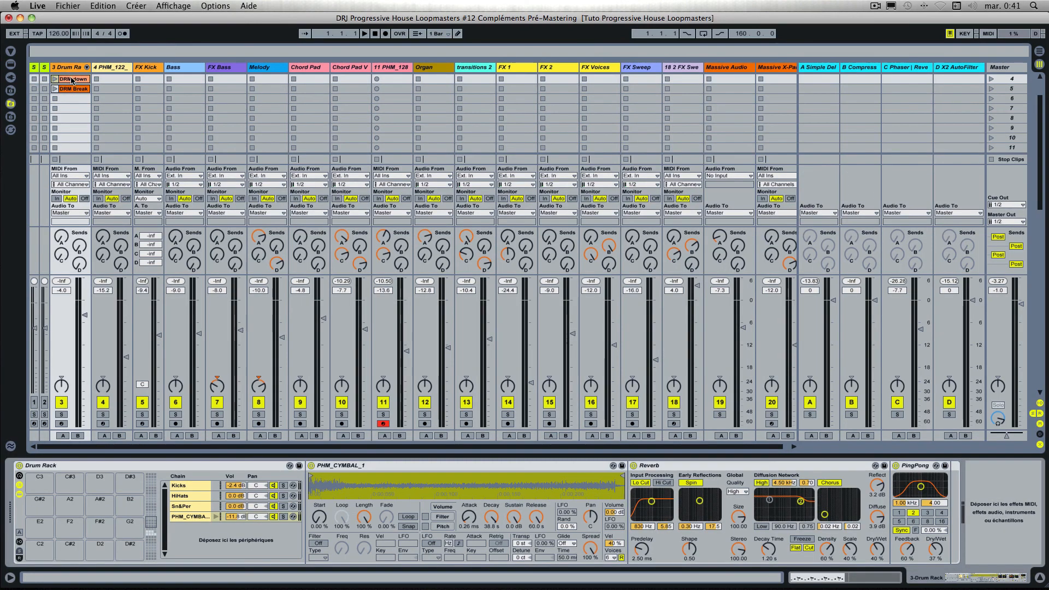
scroll(73, 79, "up", 5)
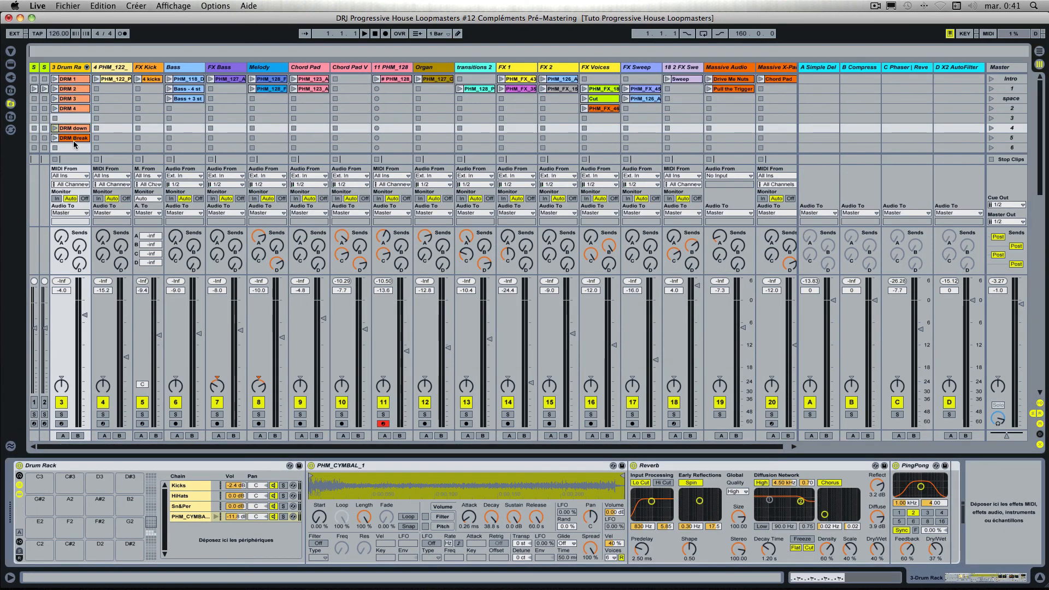
left_click(75, 81)
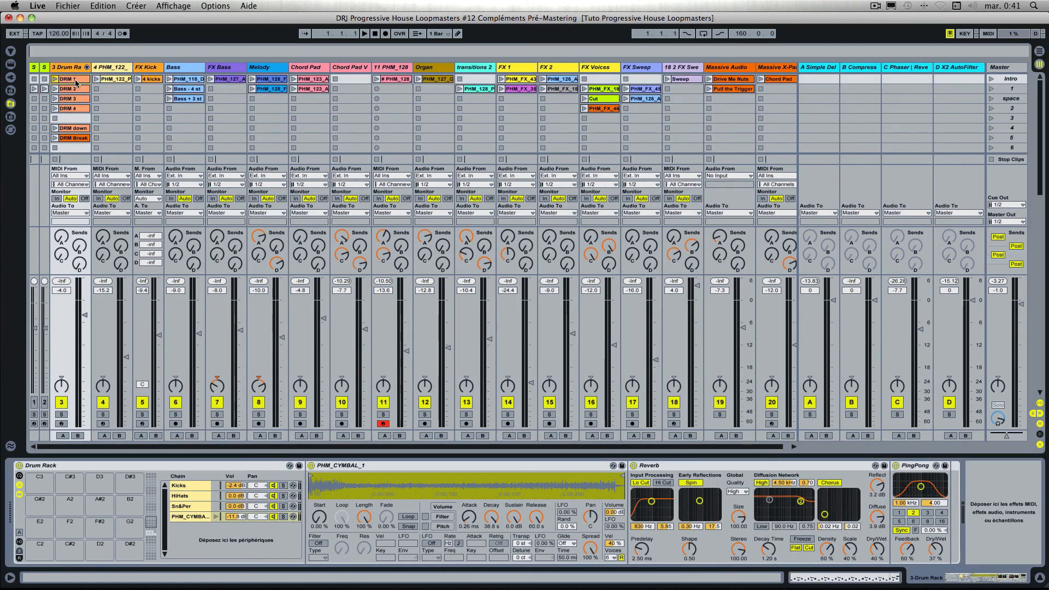
double_click(76, 81)
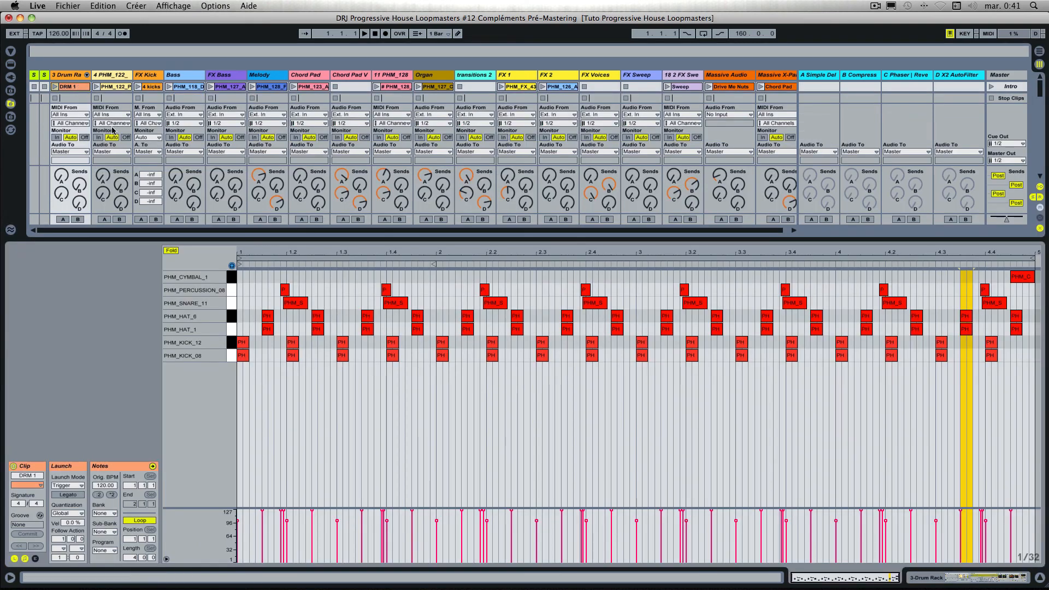
double_click(70, 75)
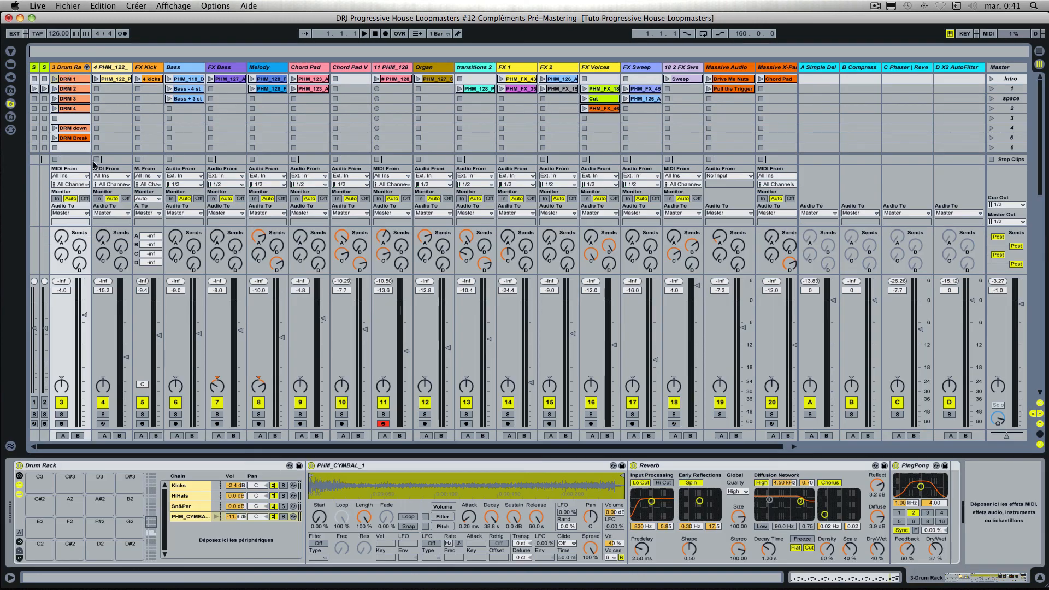
Solo the Drum Rack track, launch the DRM down clip and open its notes
double_click(82, 137)
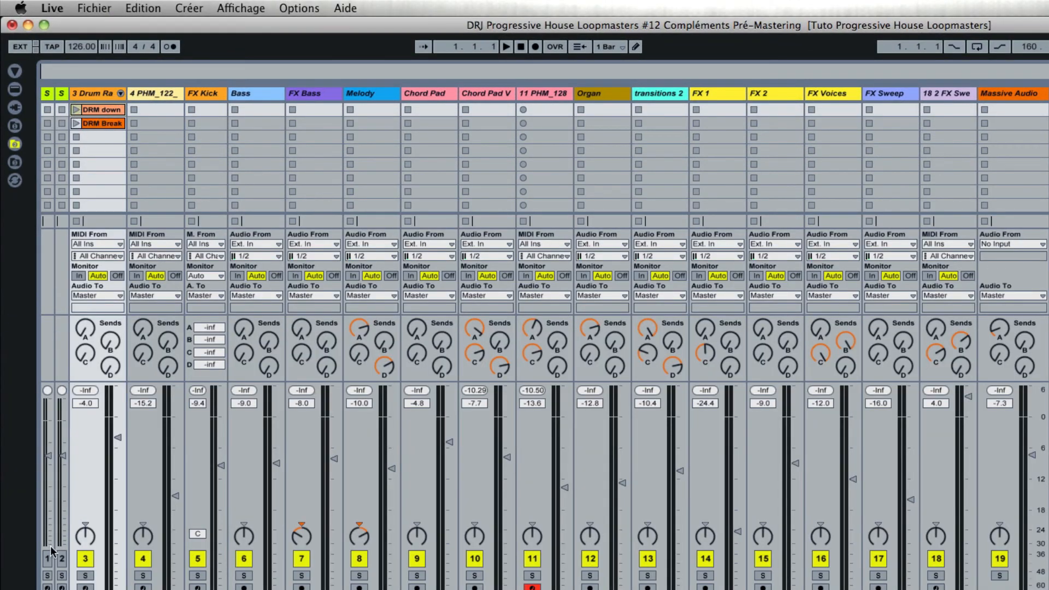
left_click(85, 575)
left_click(76, 109)
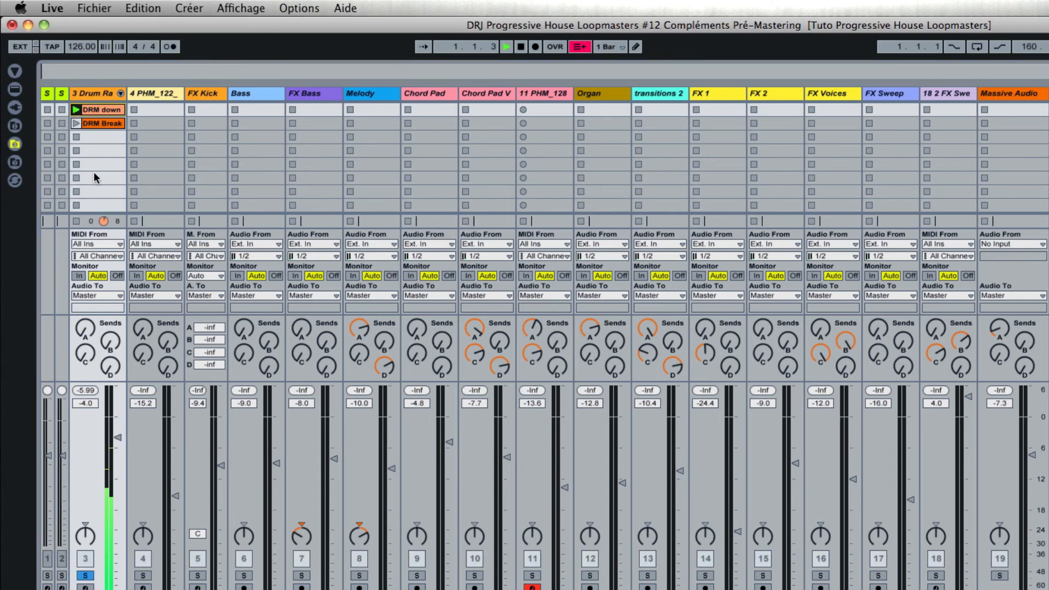
left_click(97, 96)
double_click(95, 109)
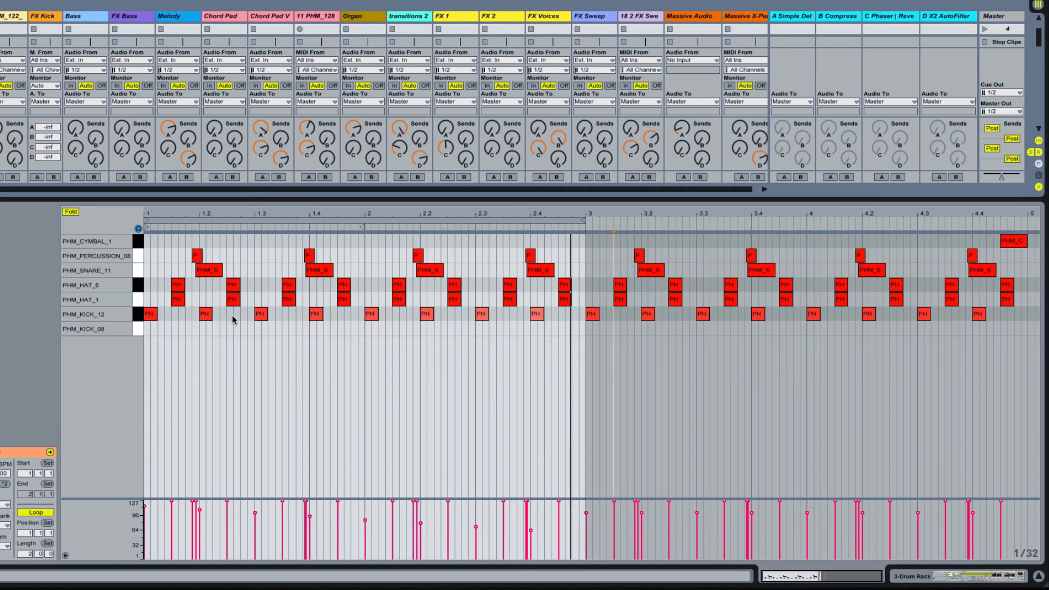
Try lowering the falling velocities of the PHM_KICK_12 notes in bars 1 and 2, then undo the change
left_click(151, 316)
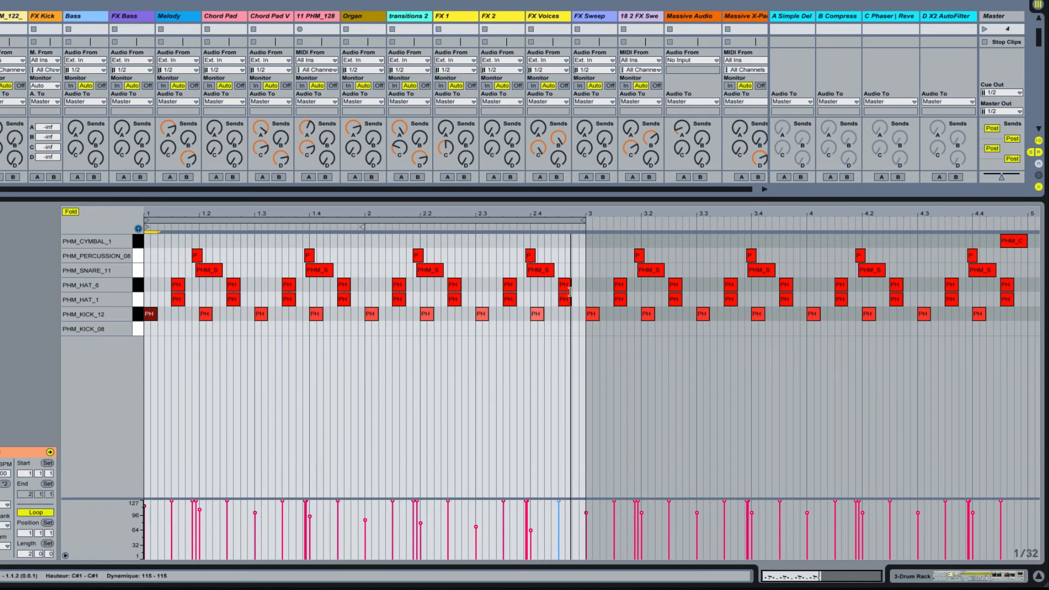
left_click(538, 315)
left_click_drag(520, 326, 157, 337)
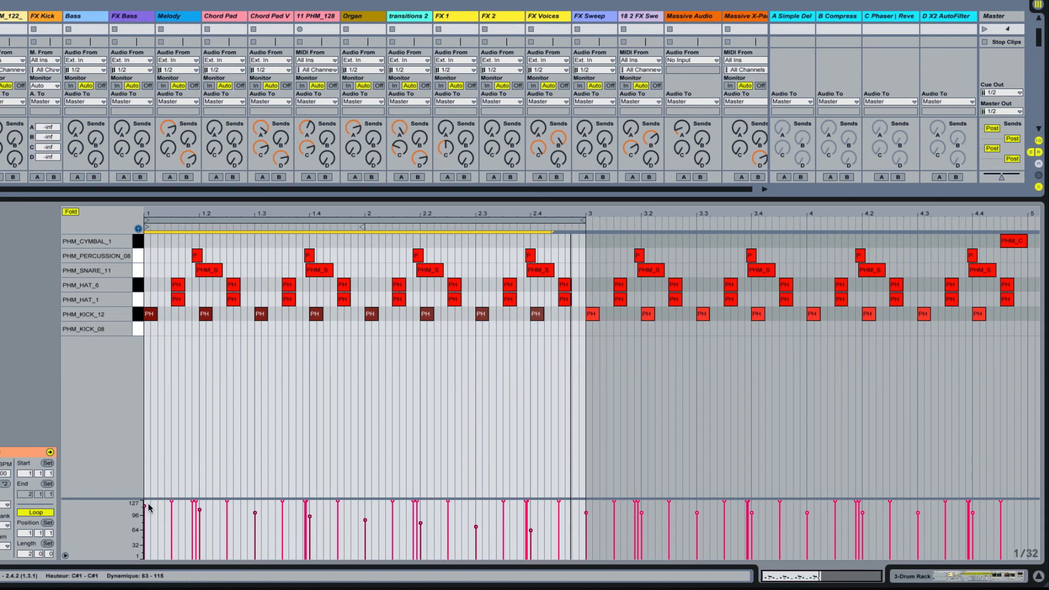
mouse_move(149, 505)
left_mouse_down()
mouse_move(274, 528)
mouse_move(431, 527)
mouse_move(552, 549)
left_mouse_up()
left_click_drag(547, 530, 553, 549)
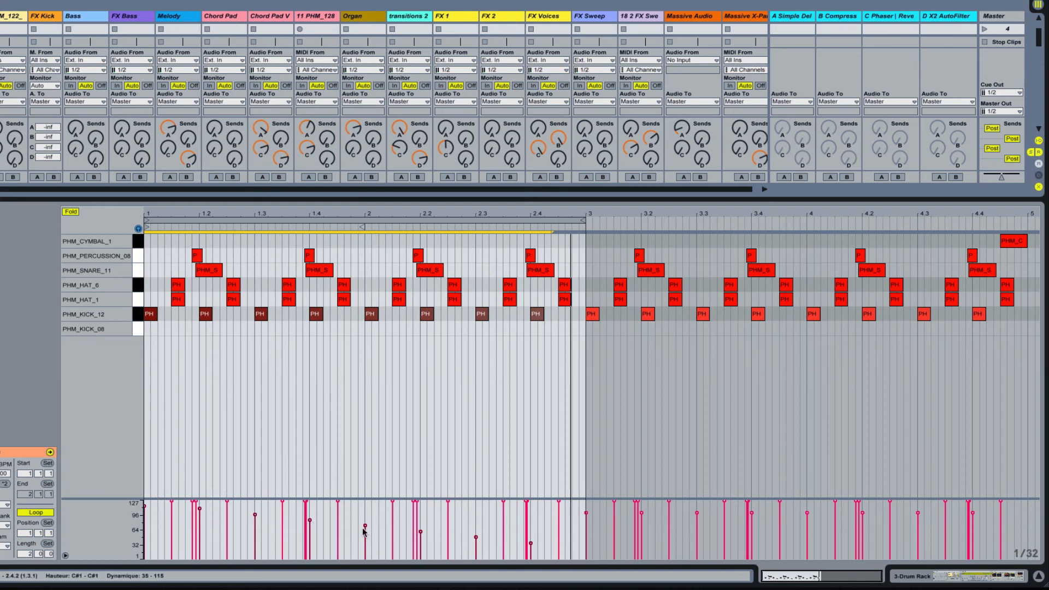
key("super+z")
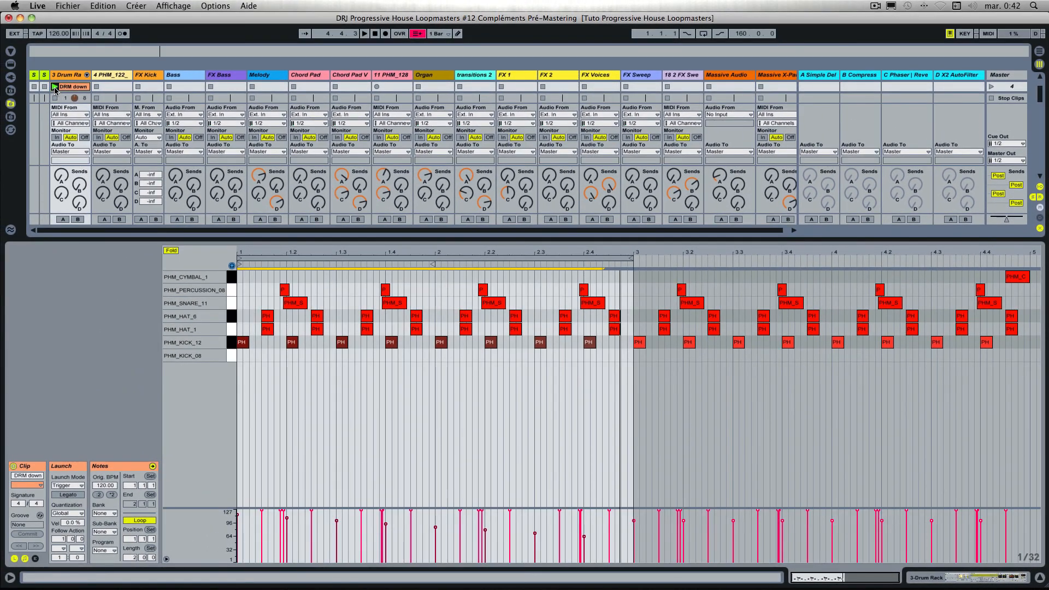
Play the DRM down clip again, then open the notes of the DRM Break clip
left_click(55, 87)
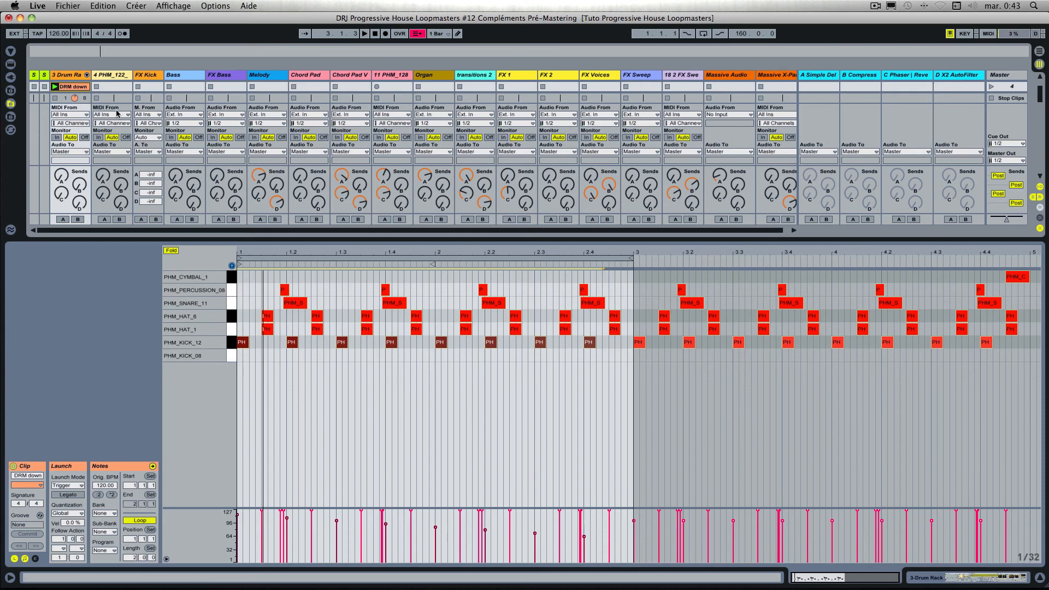
double_click(67, 75)
double_click(69, 93)
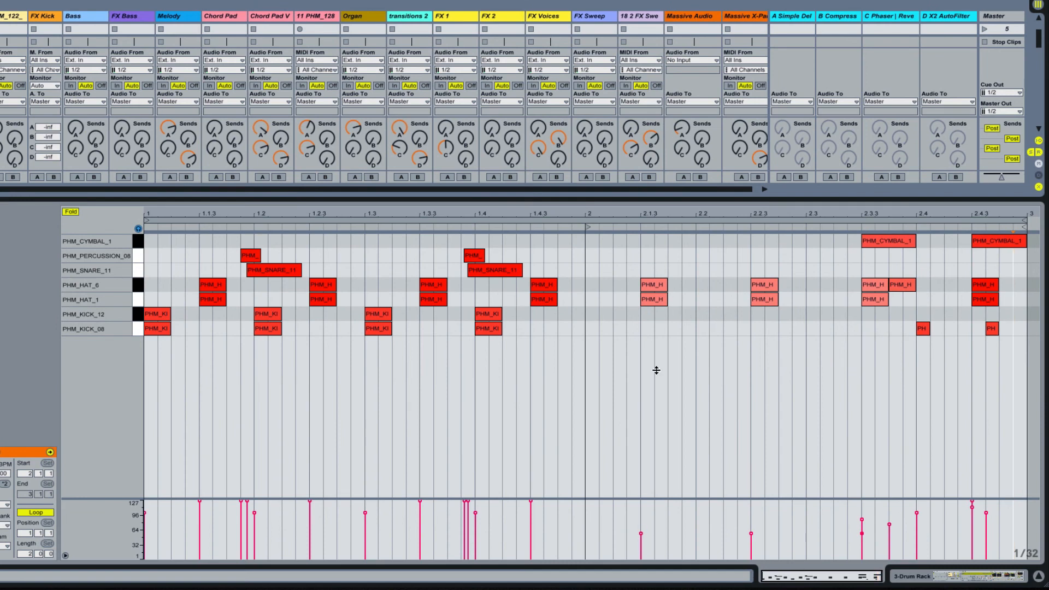
Examine the velocities of the PHM_HAT_6 and PHM_HAT_1 notes in bar 2 of the DRM Break clip, individually and as a group
left_click(654, 288)
left_click(657, 300)
left_click(775, 285)
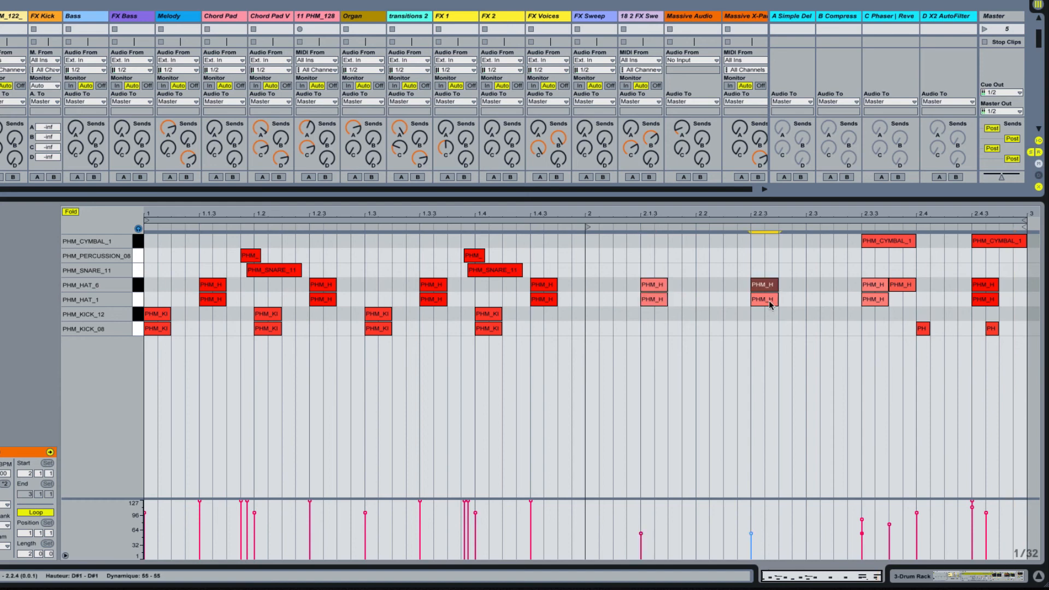
left_click(770, 299)
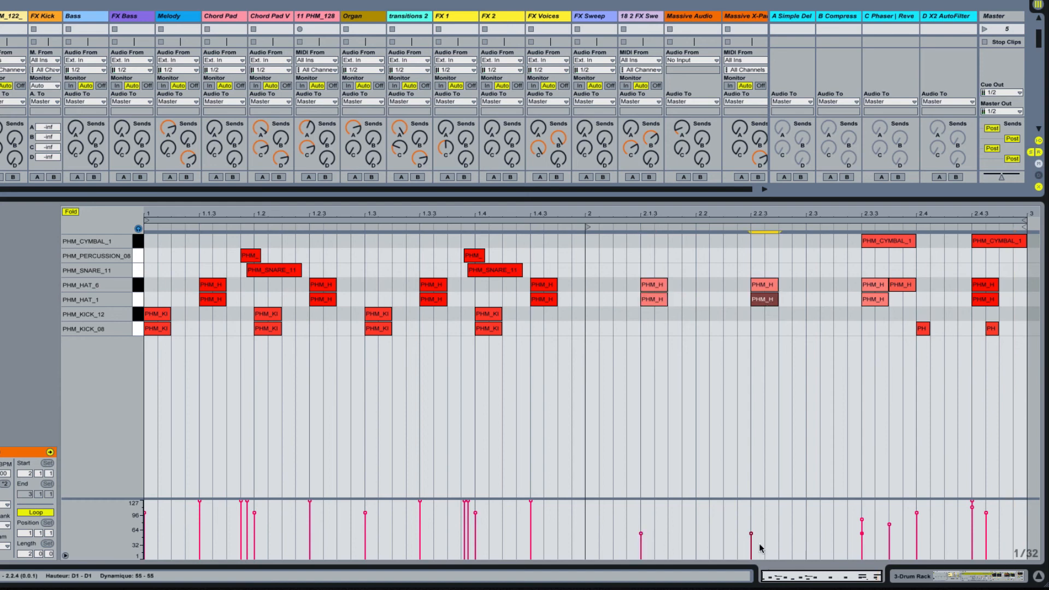
left_click(871, 301)
left_click(876, 284)
left_click(977, 284)
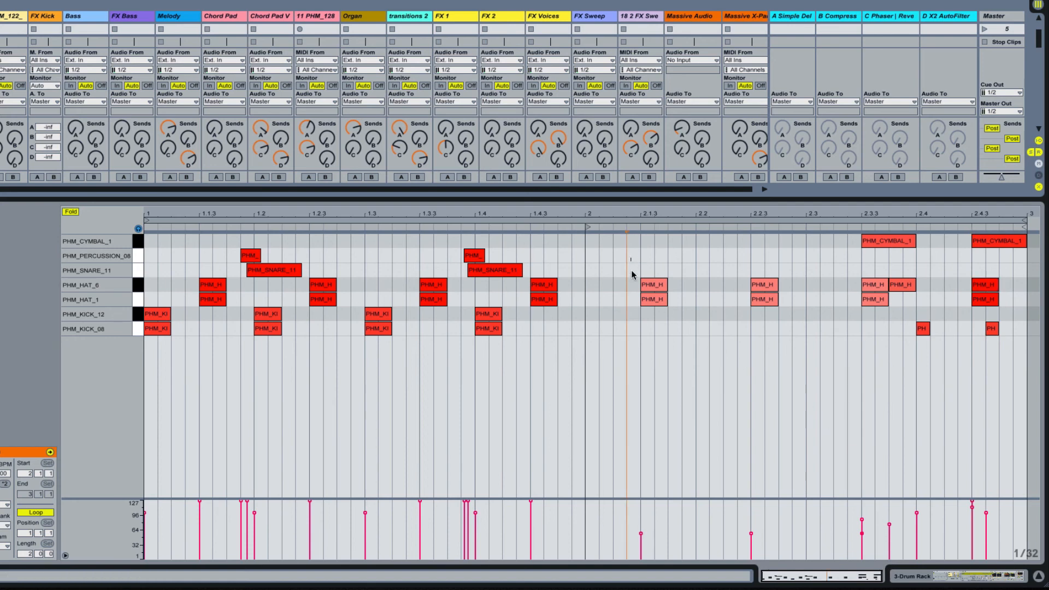
left_click_drag(631, 259, 951, 311)
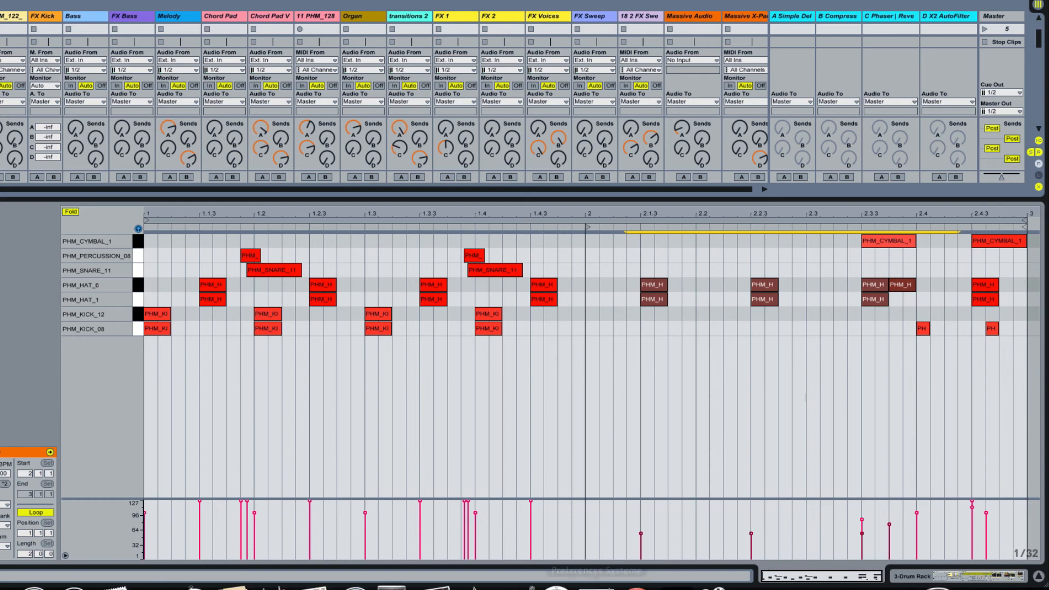
mouse_move(612, 583)
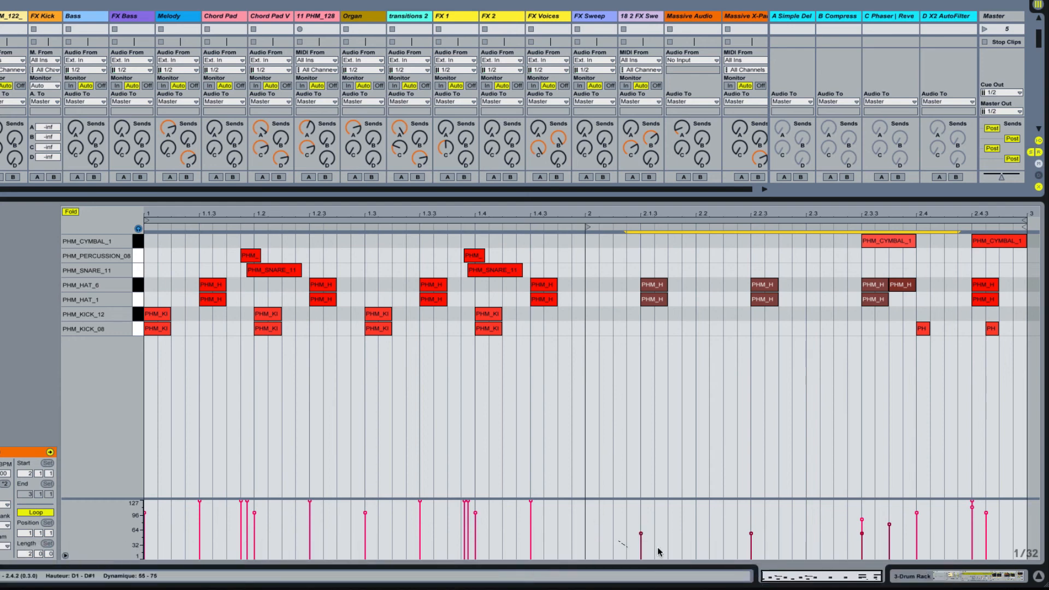
left_click_drag(658, 552, 1008, 510)
left_click(682, 326)
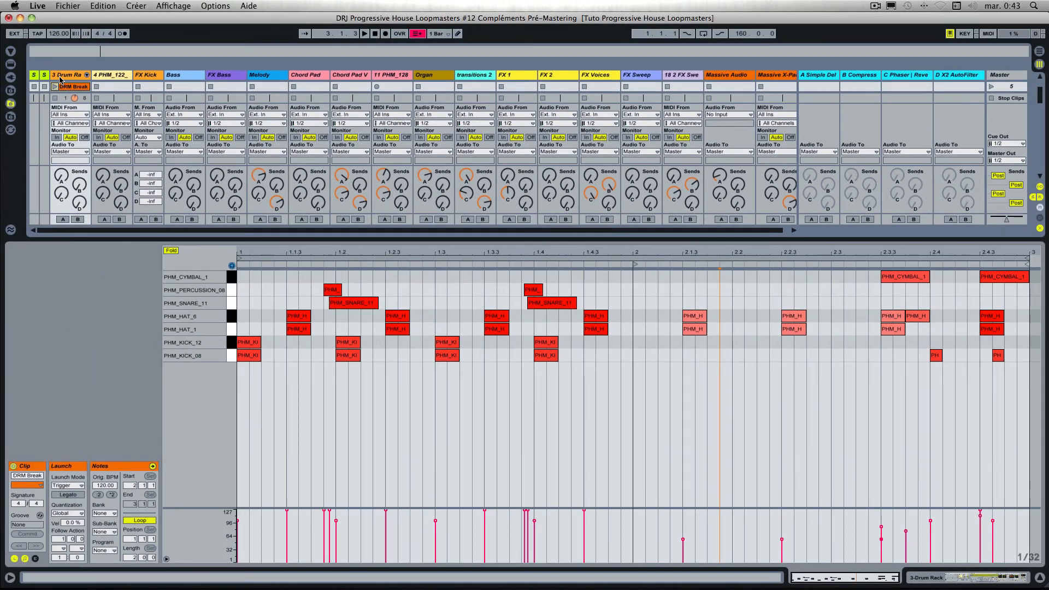
Return to the Drum Rack track's devices, then hide the device view to show the full clip grid from the Intro scene
double_click(61, 77)
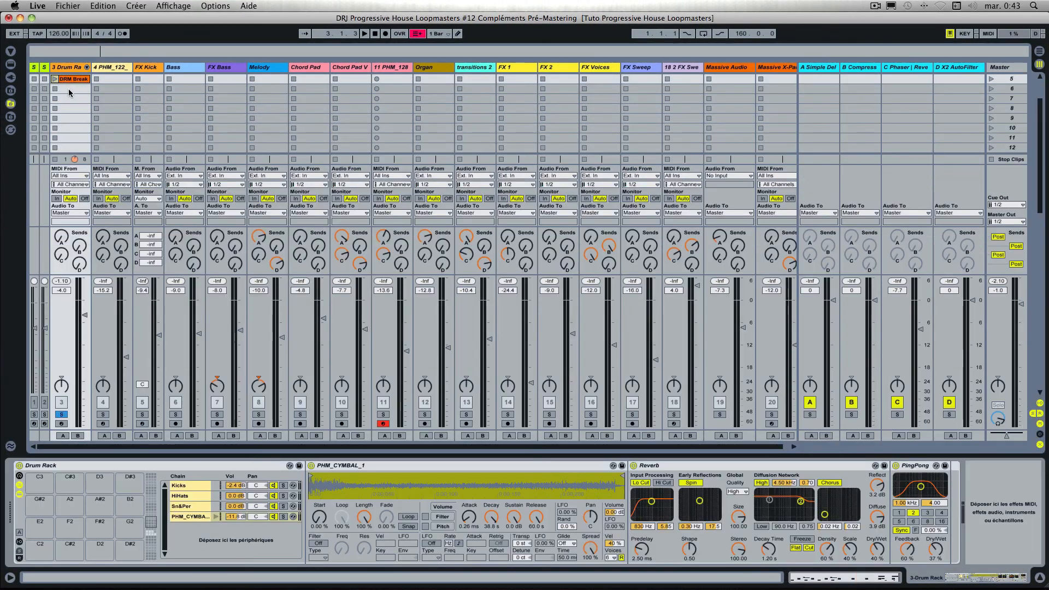
scroll(73, 98, "up", 3)
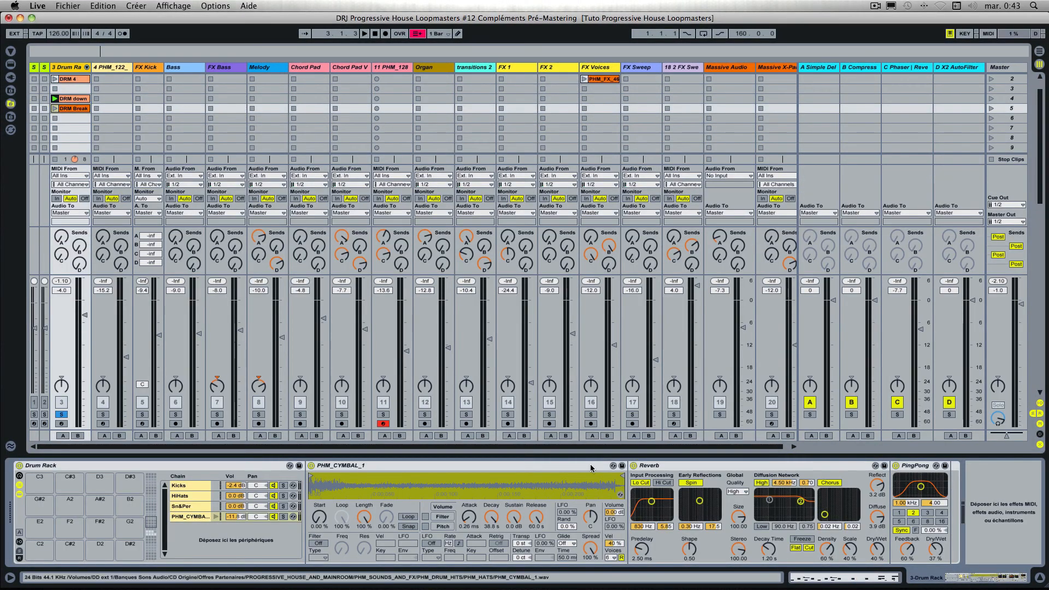
left_click(1039, 579)
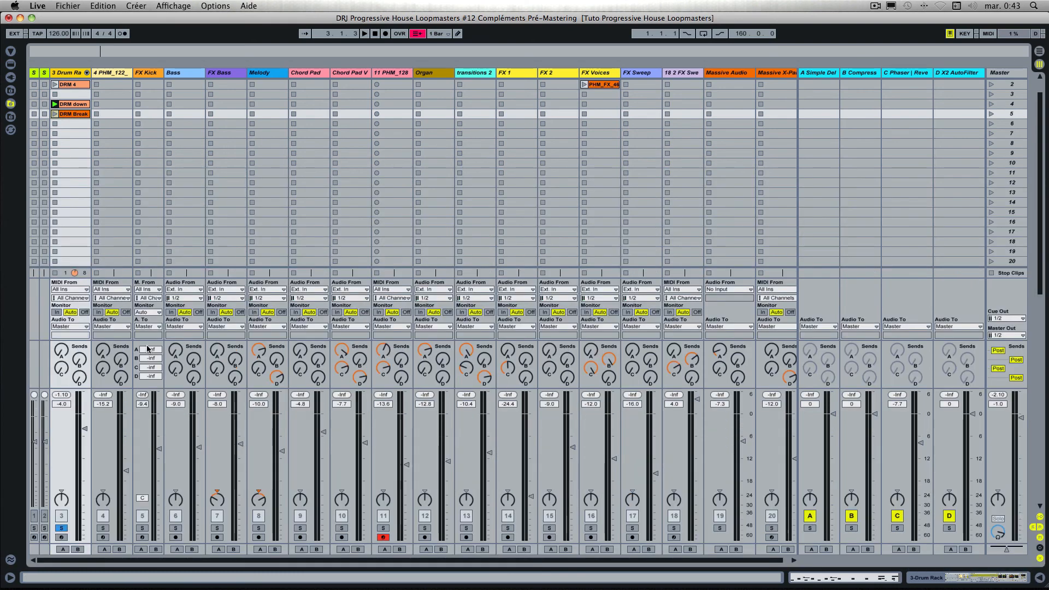
scroll(136, 182, "up", 3)
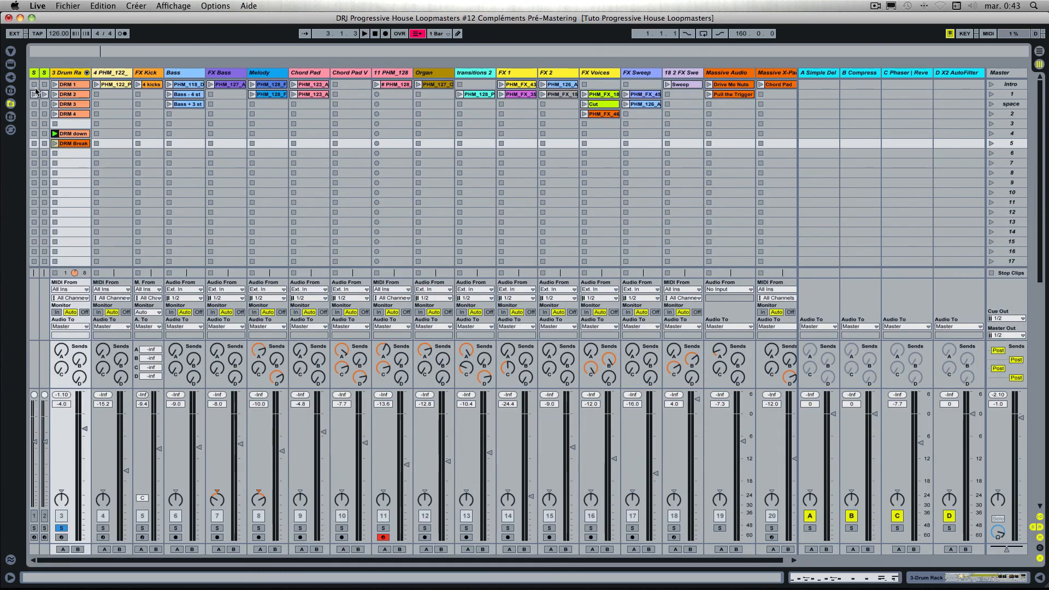
Turn off solo on the Drum Rack track and disarm the 11 PHM_128 track
left_click(146, 75)
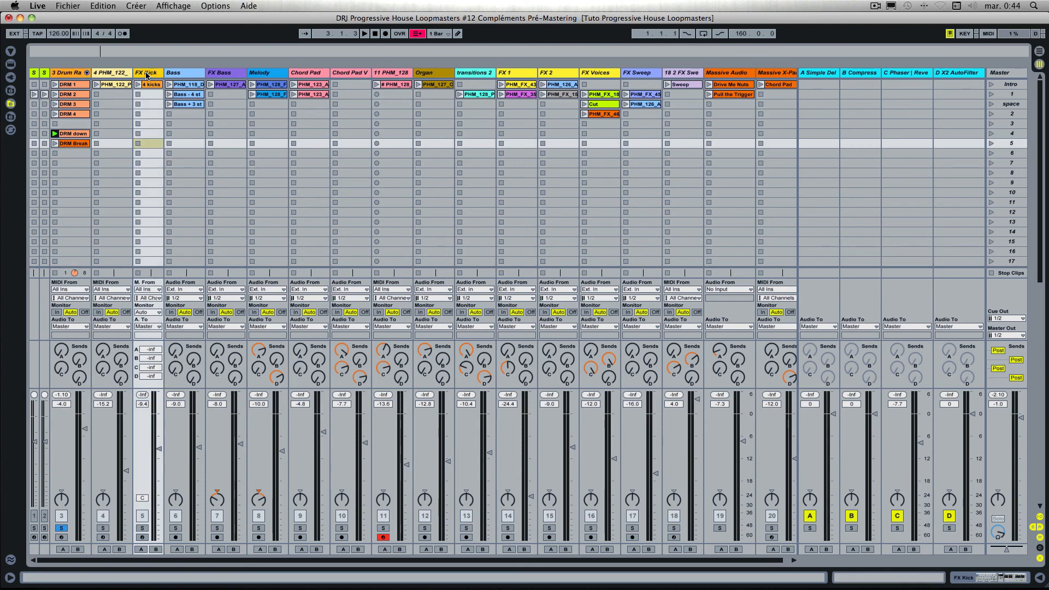
left_click(61, 528)
left_click(385, 538)
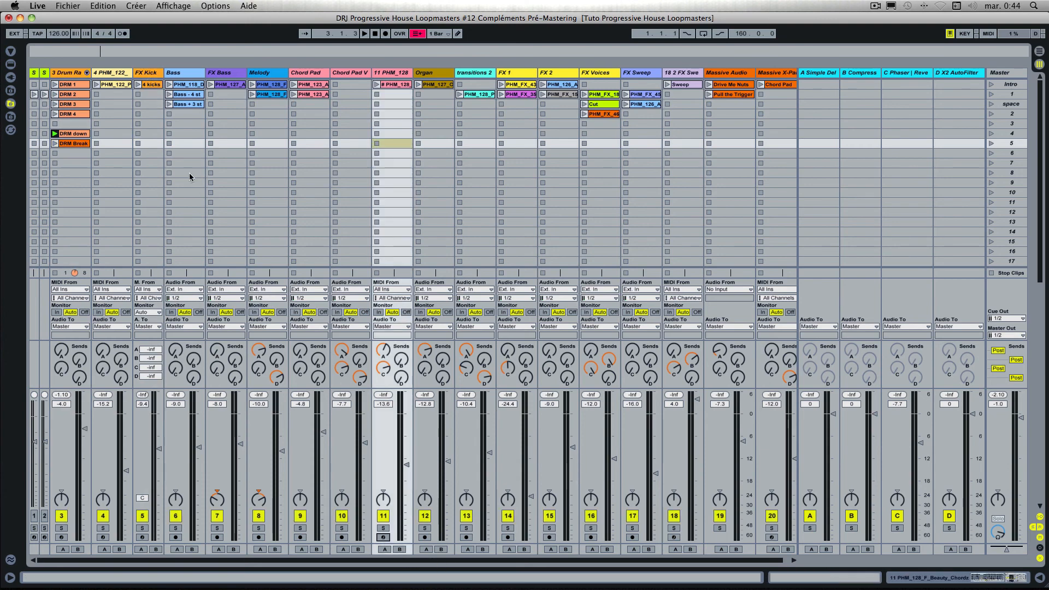
Examine the notes of the 4 kicks clip, then locate its PHM_KICK_04.wav sample in the PHM_KICKS folder and hide the browser
double_click(149, 85)
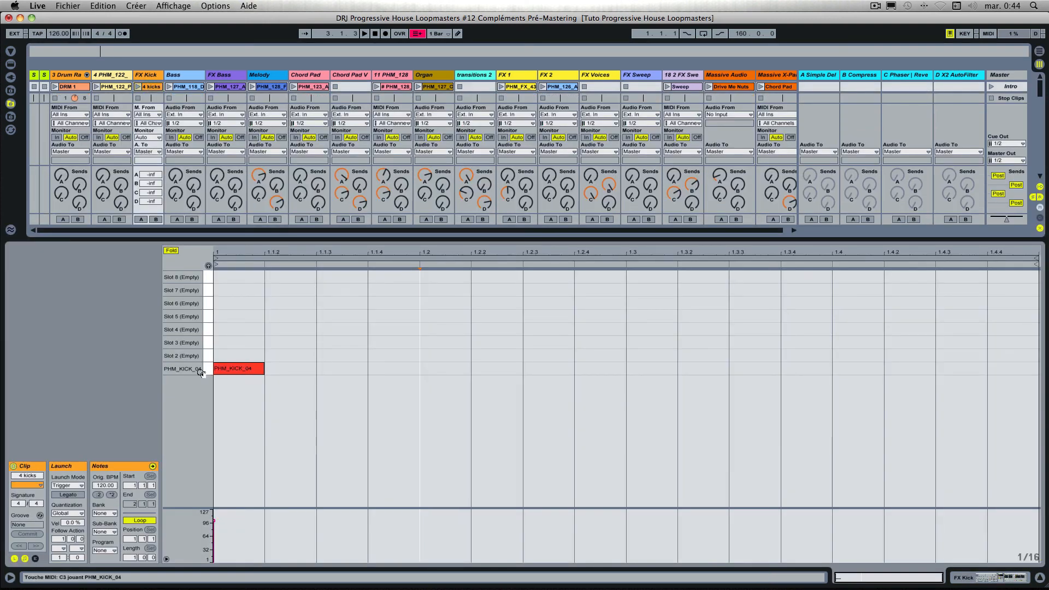
left_click(11, 51)
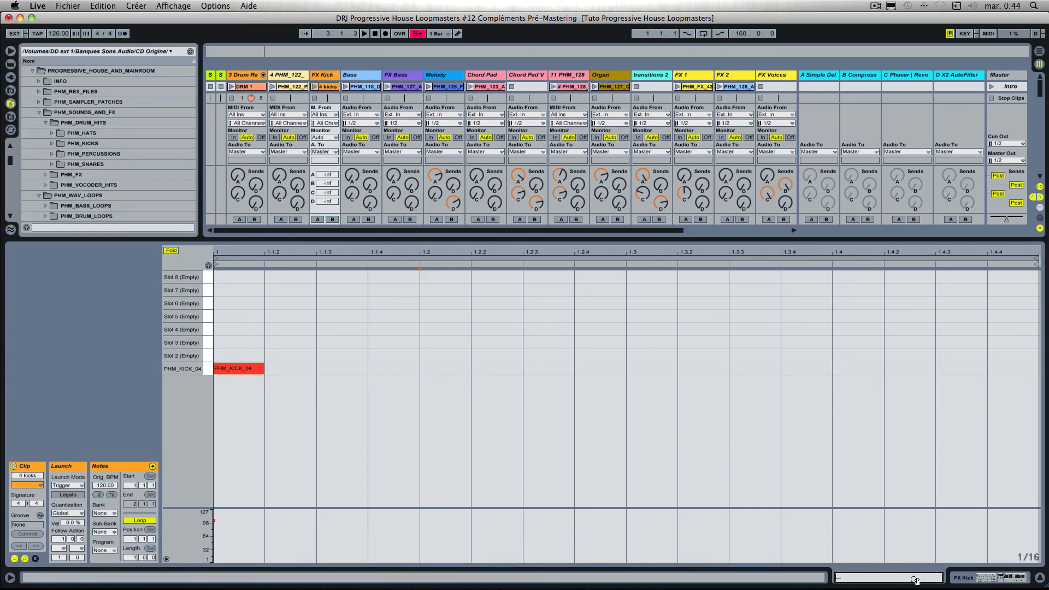
left_click(1039, 580)
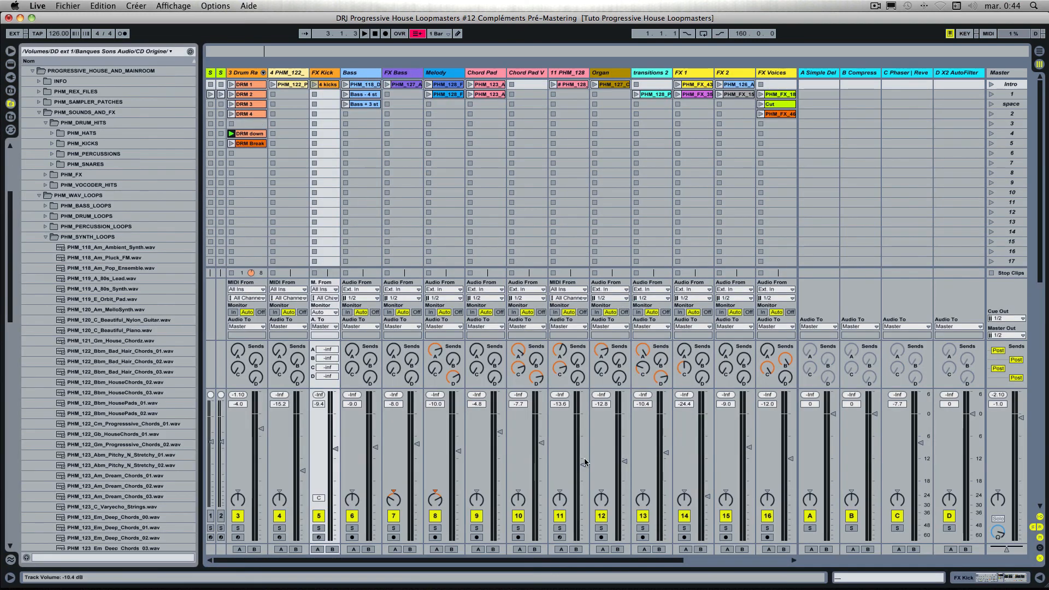
left_click(51, 144)
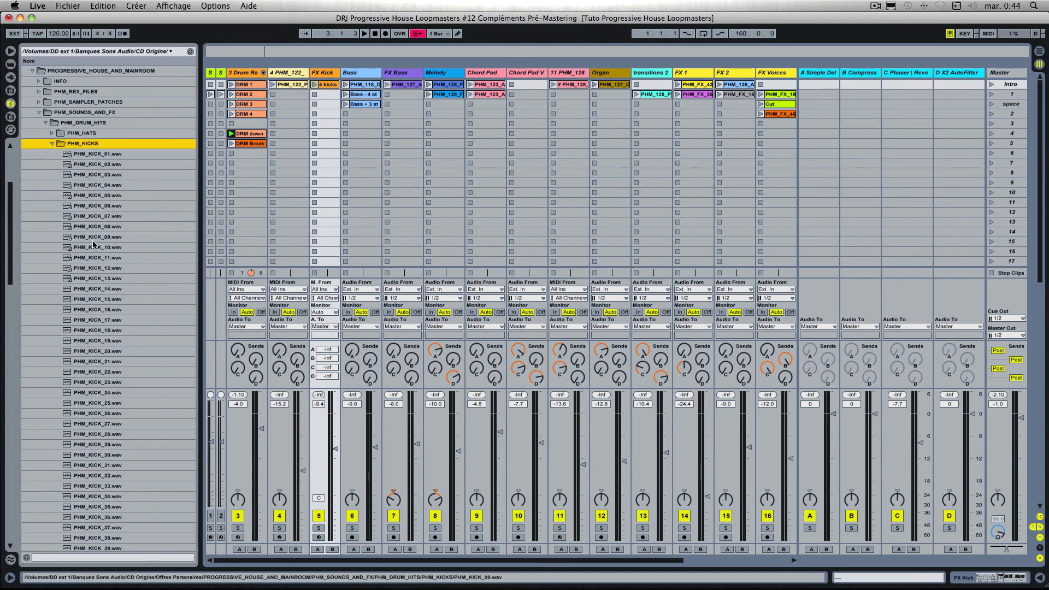
left_click(92, 186)
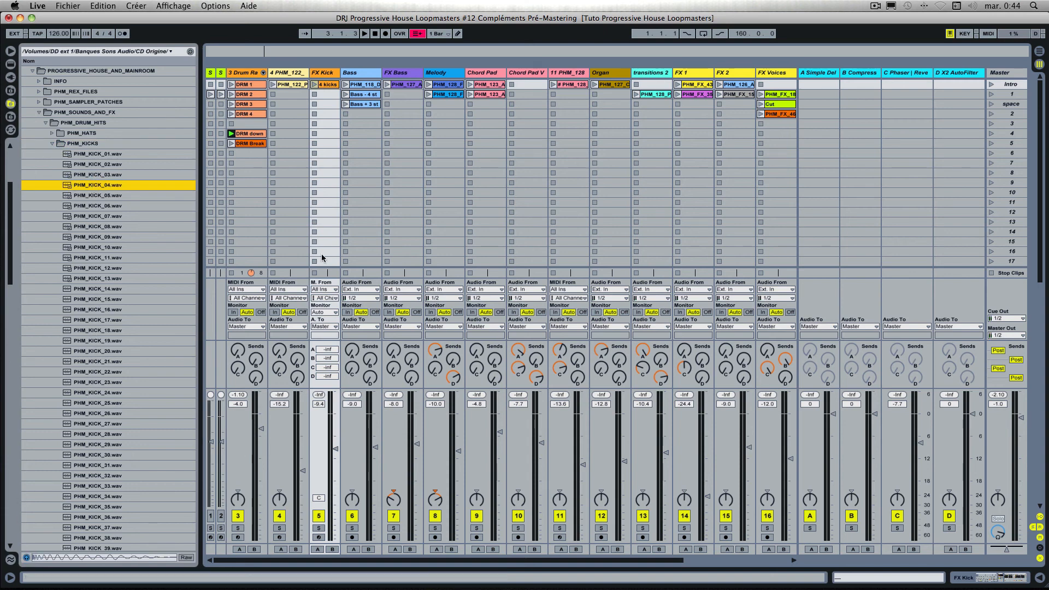
left_click(10, 52)
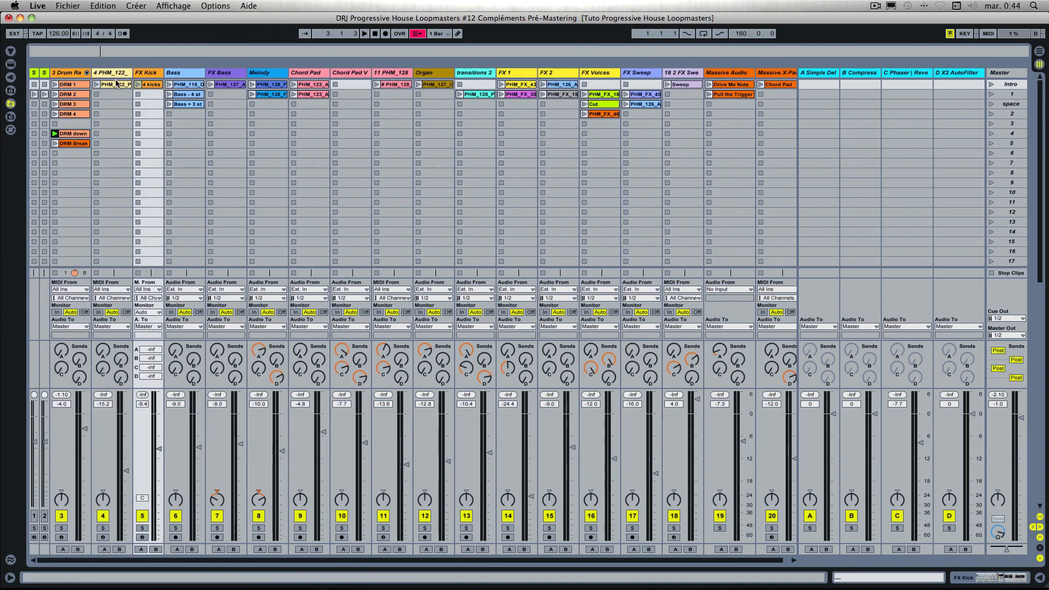
Show the FX Kick track's Impulse, Pong and Reverb devices and audition the PHM_KICK_04 sample in Impulse
double_click(147, 72)
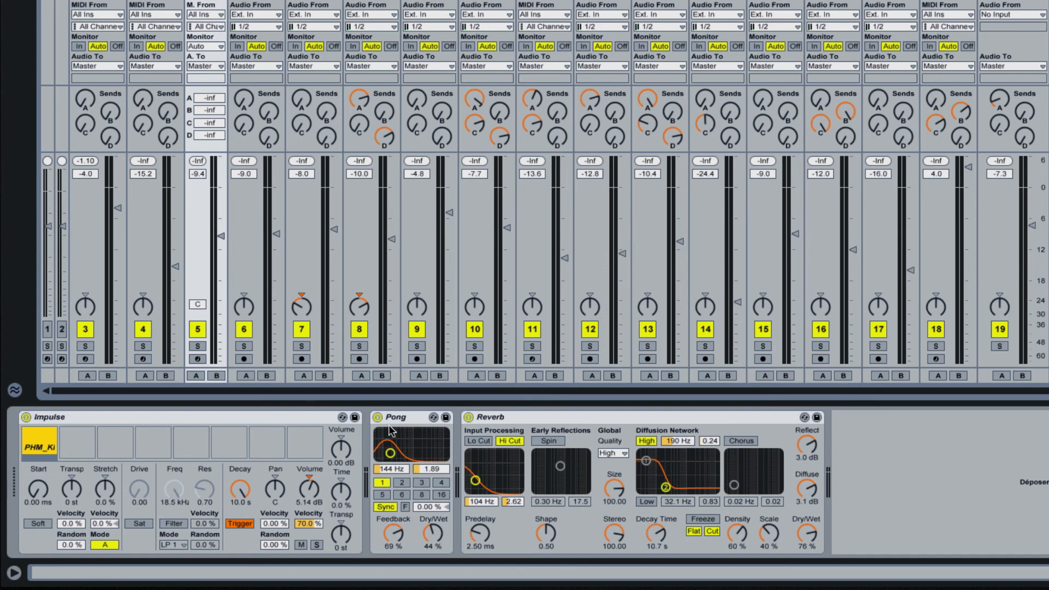
mouse_move(35, 447)
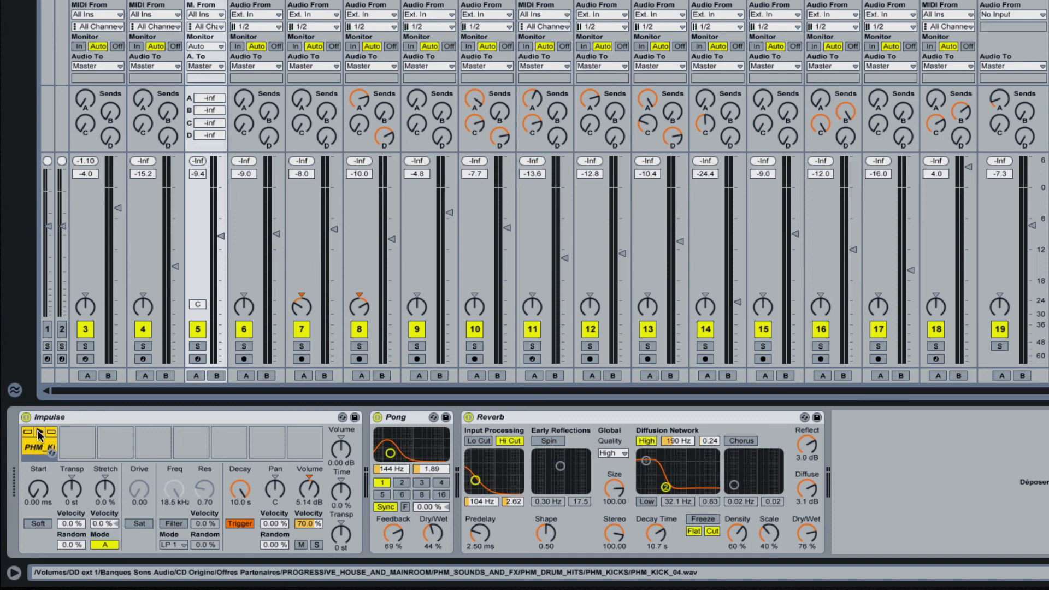
left_click(39, 432)
left_click(40, 432)
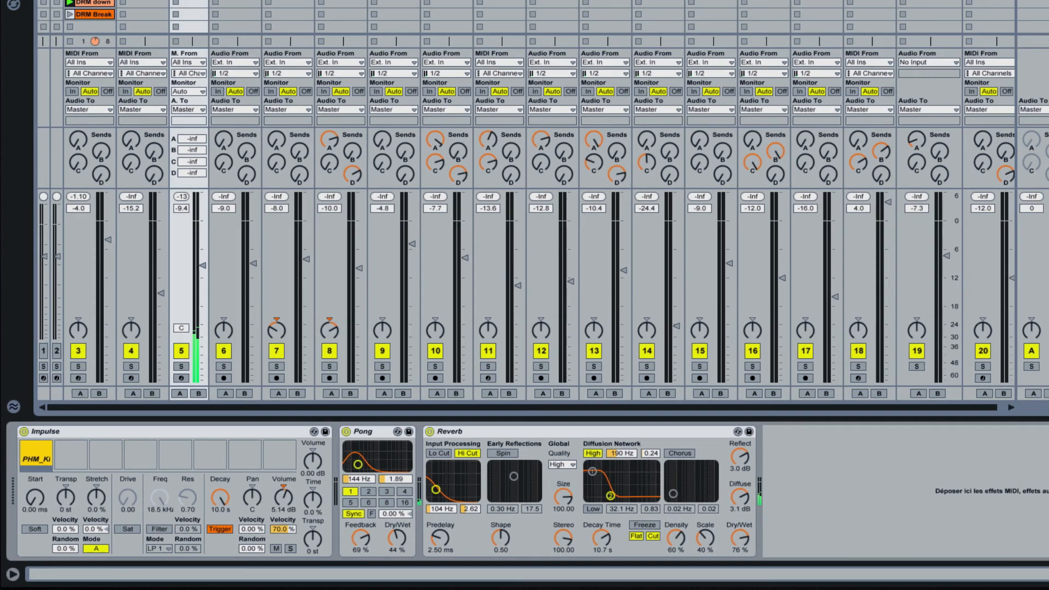
Play the 4 kicks clip on the FX Kick track, stop the Drum Rack and FX Kick clips, then stop playback
left_click(137, 80)
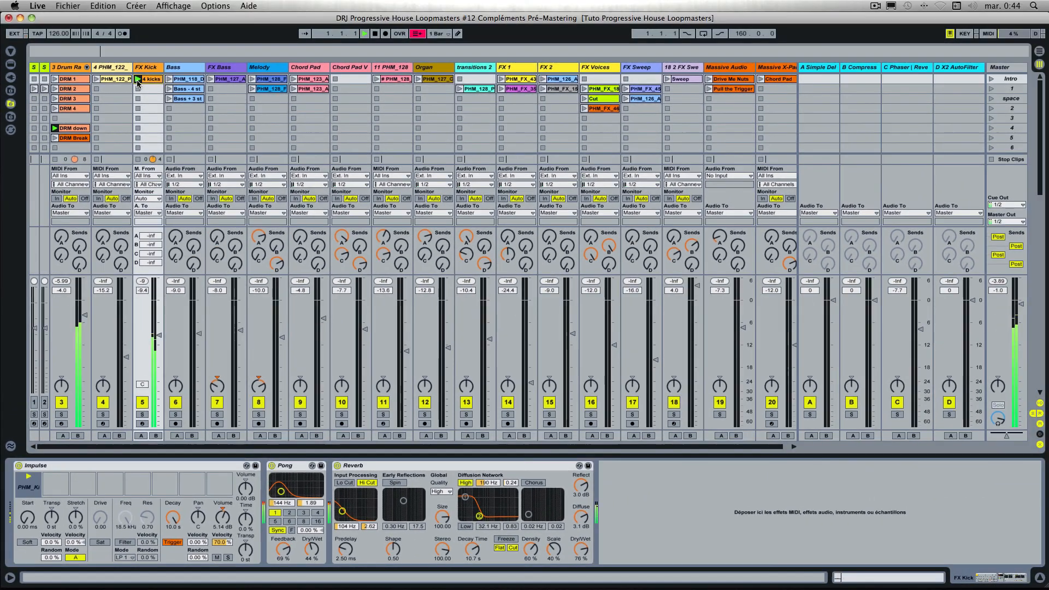
left_click(55, 160)
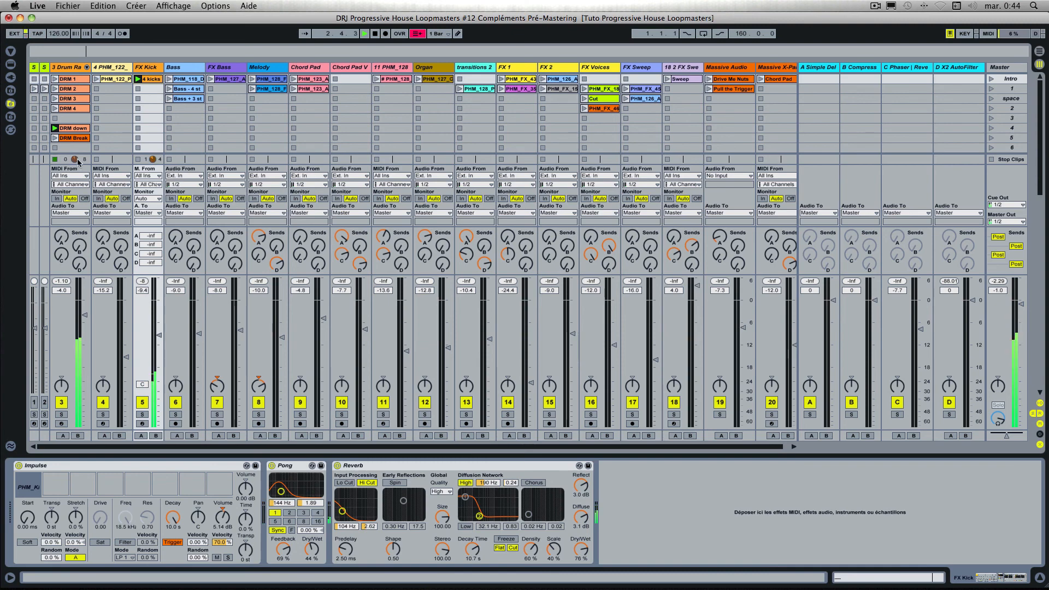
left_click(138, 89)
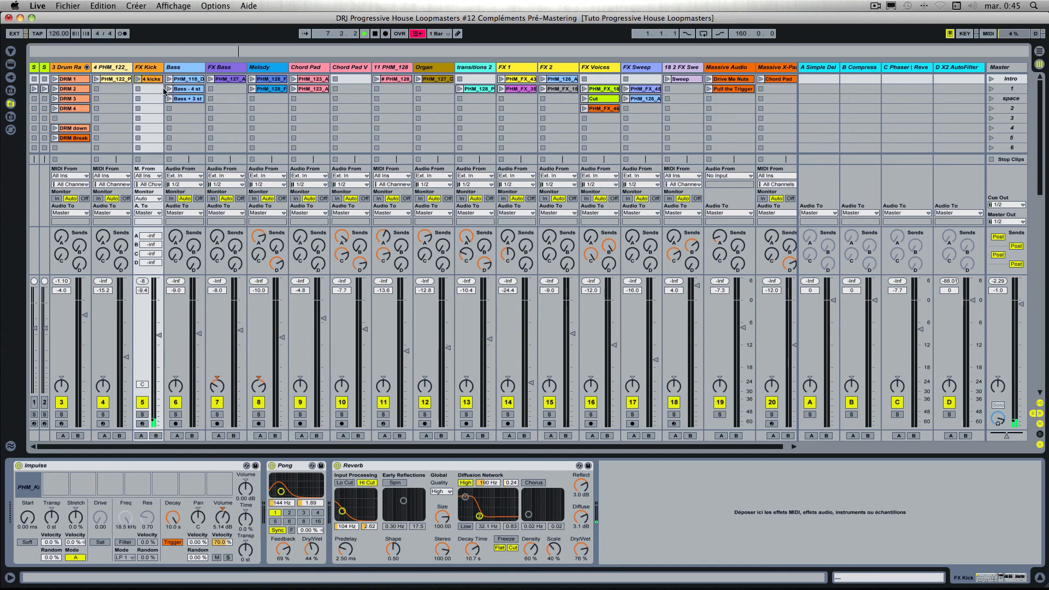
left_click(376, 35)
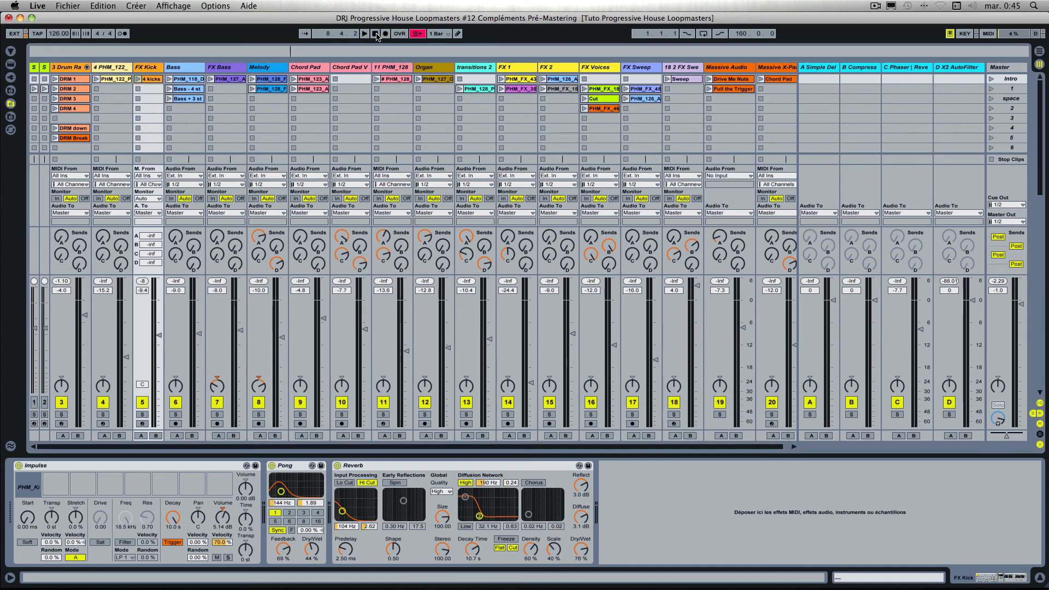
Show the Chord Pad track's devices, open the waveform of its PHM_123_Am chord clip, listen to it and stop playback
left_click(318, 68)
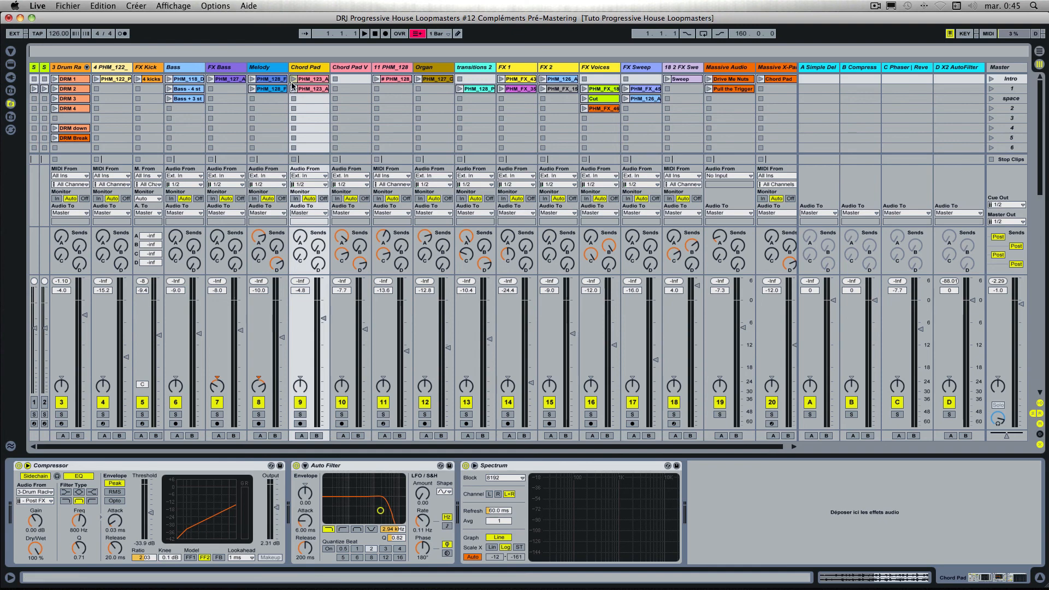
double_click(294, 81)
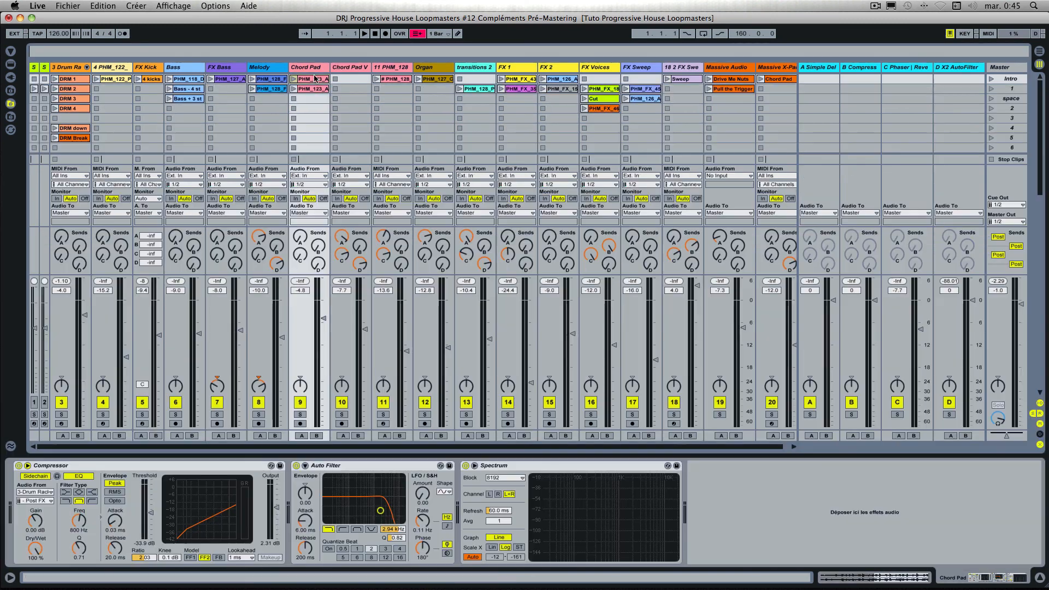
left_click(306, 82)
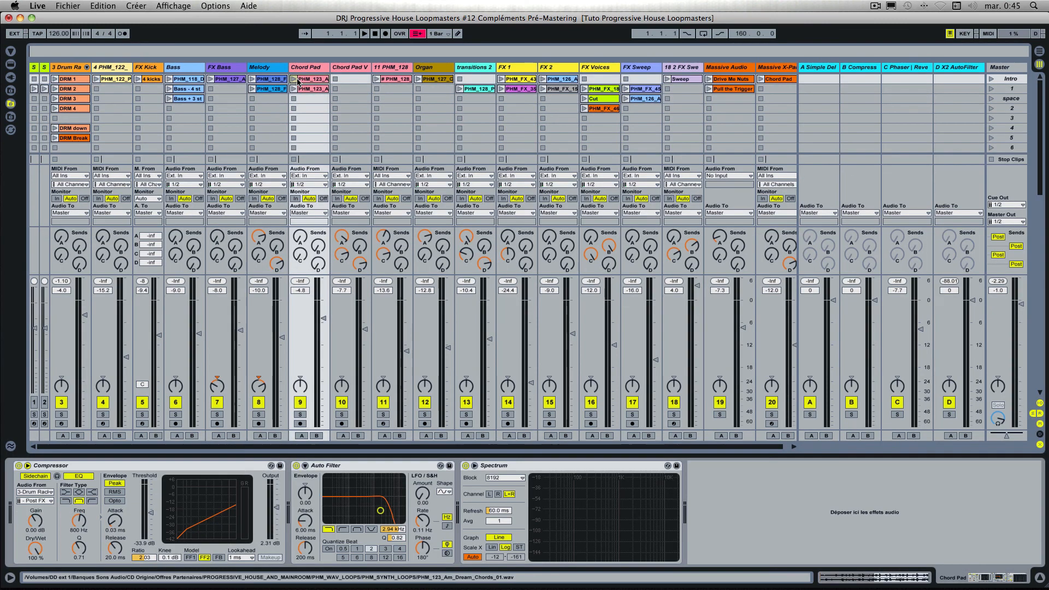
double_click(306, 81)
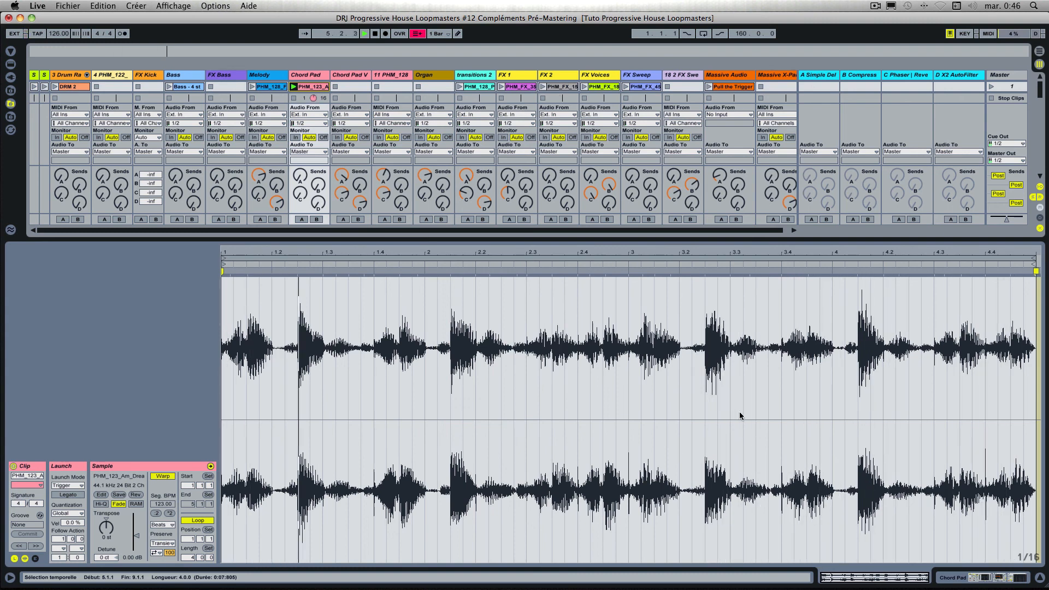
key("space")
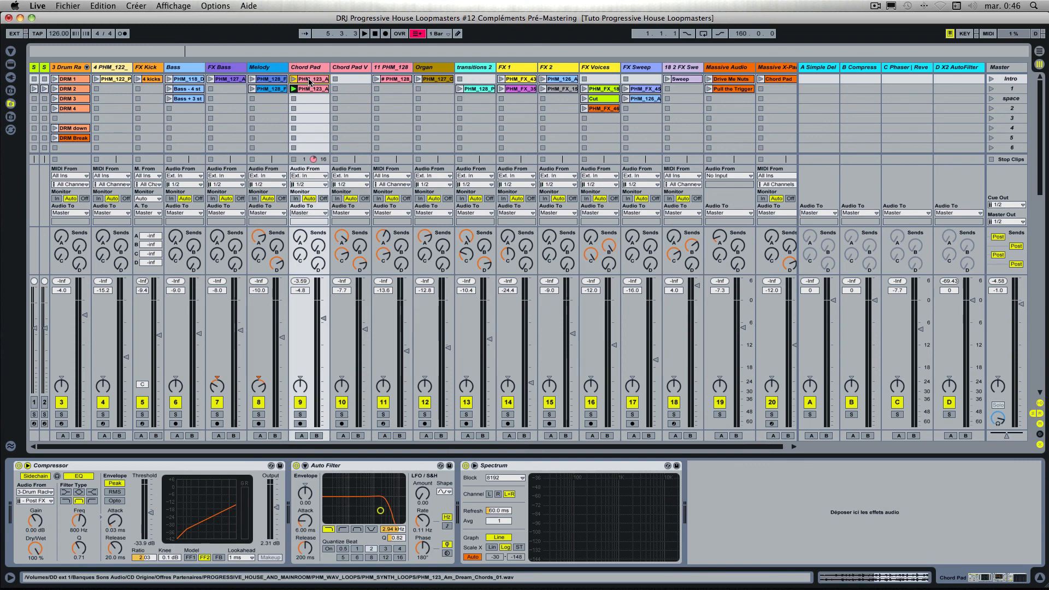
Compare the Chord Pad and Chord Pad Variations tracks, and show the Duplicate command available for the Chord Pad track
left_click(347, 68)
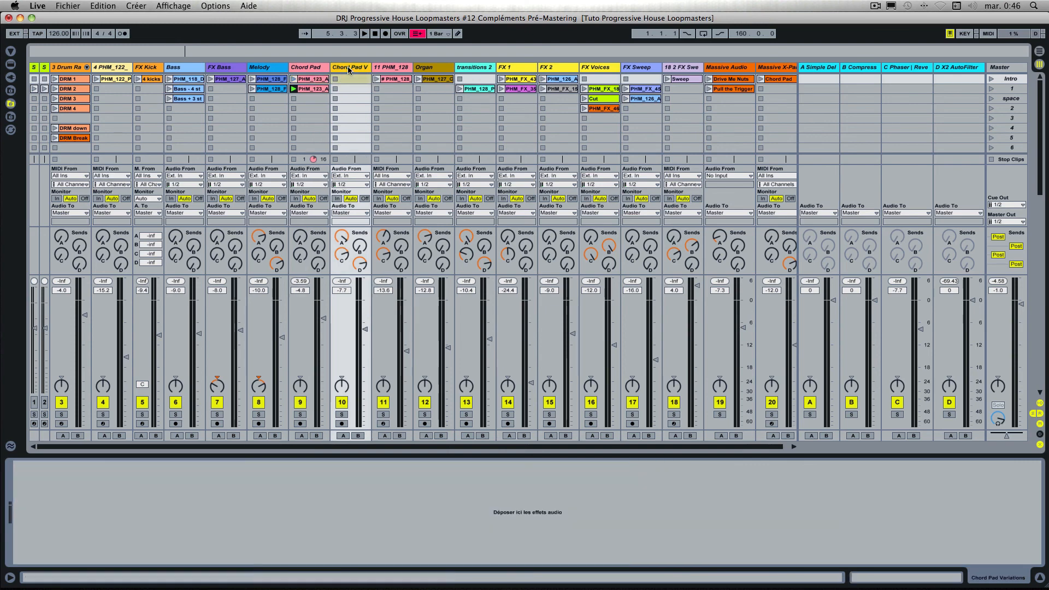
right_click(319, 68)
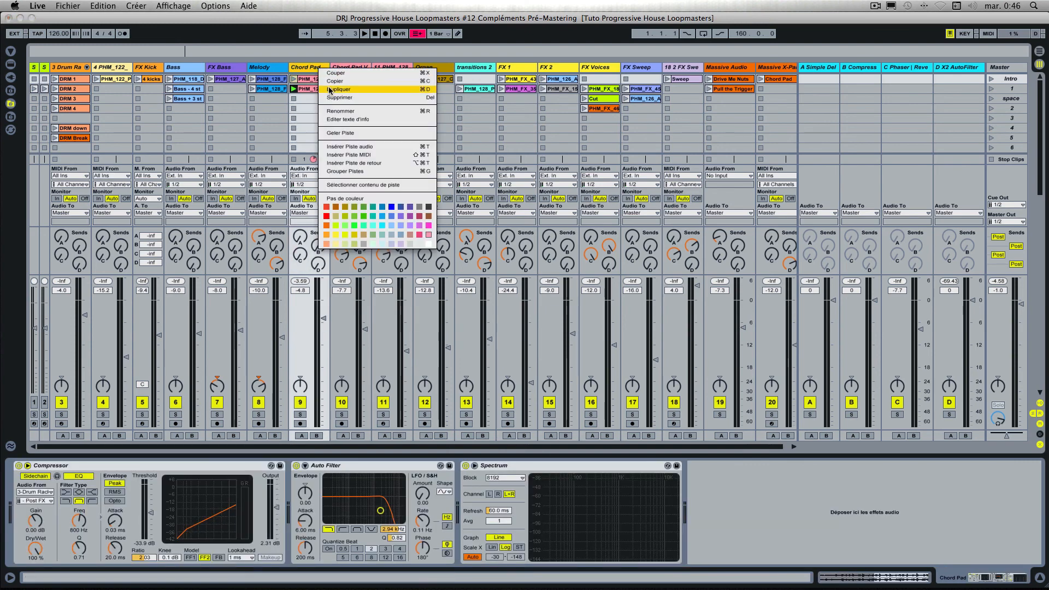
left_click(343, 68)
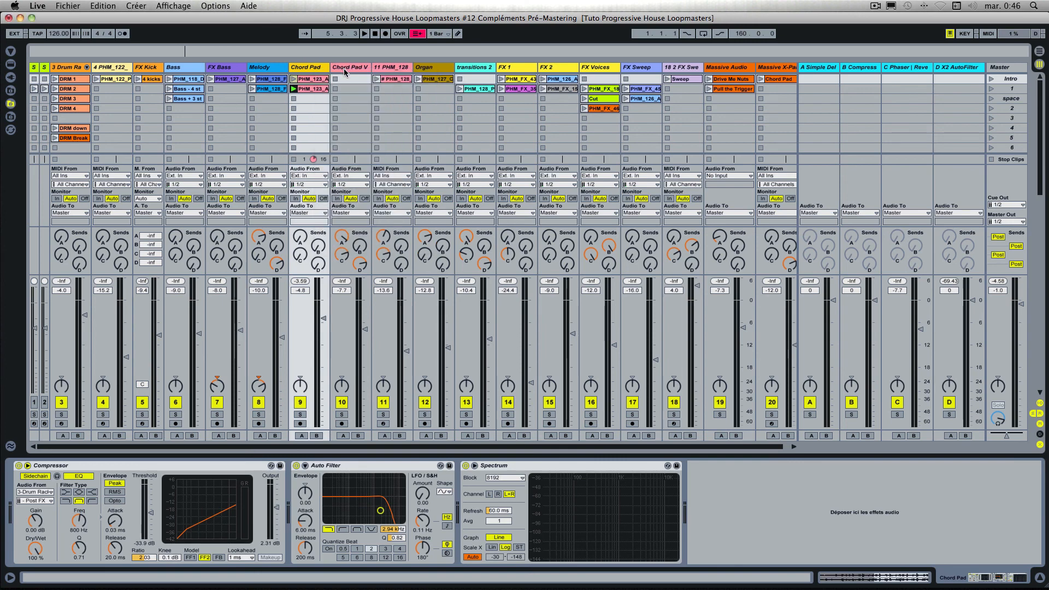
left_click(343, 68)
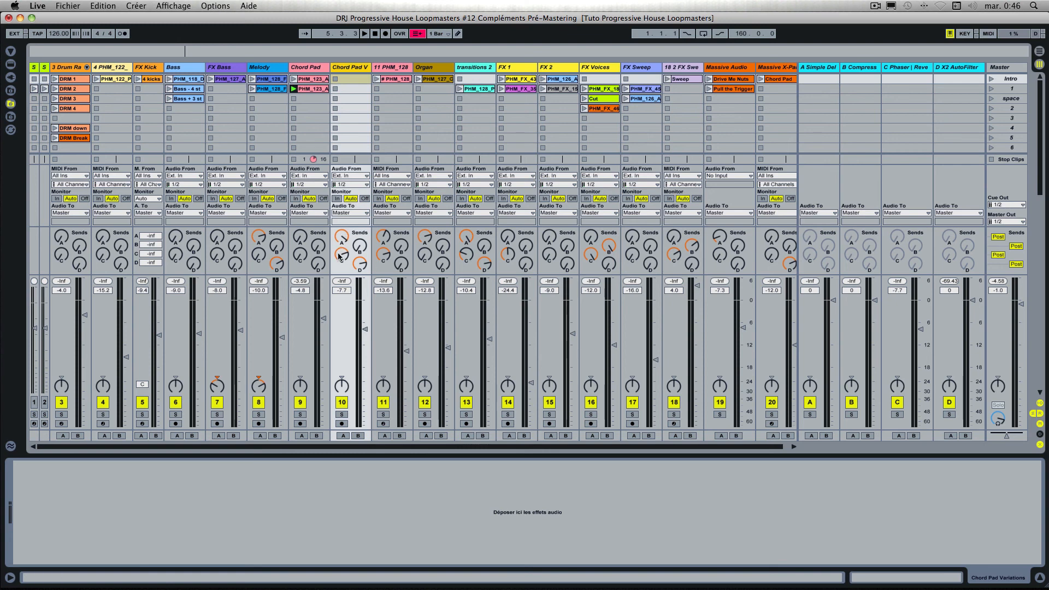
Copy the Chord Pad Intro clip to Chord Pad Variations and set its start to bar 5 with a one-bar loop
left_click(313, 79)
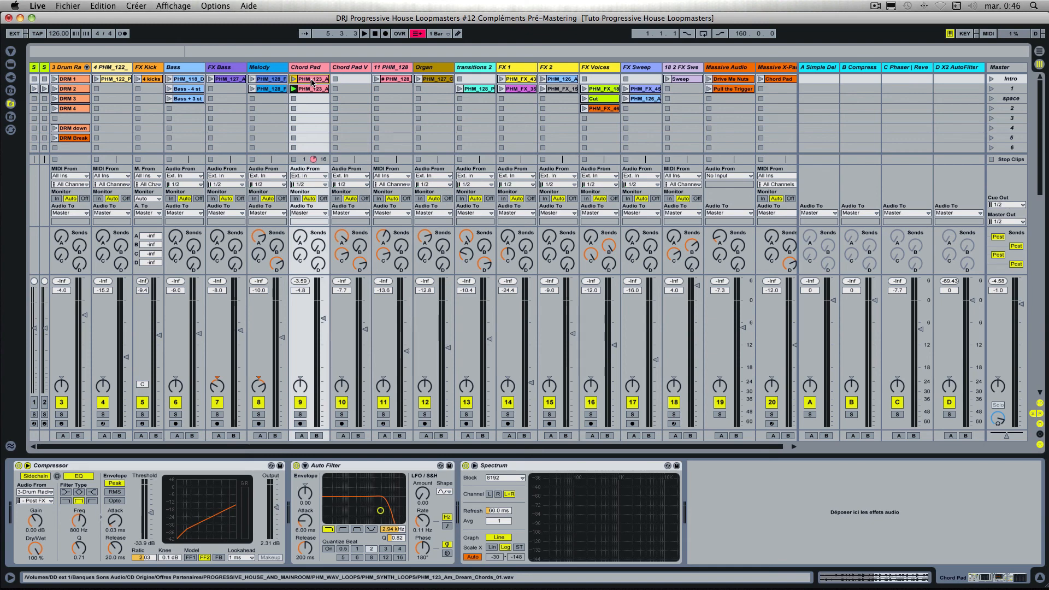
left_click_drag(312, 81, 349, 82)
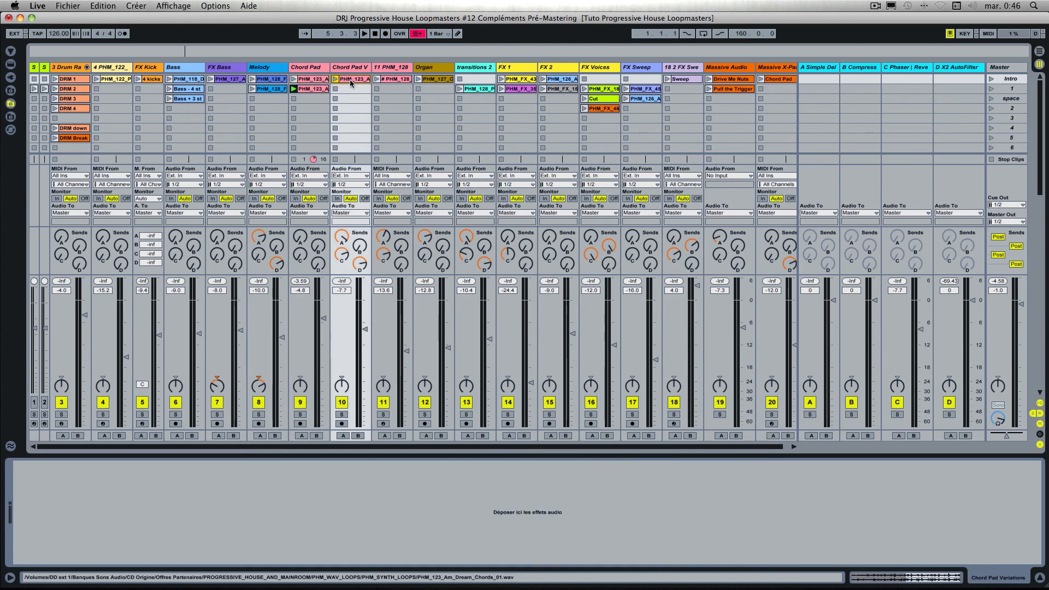
double_click(350, 80)
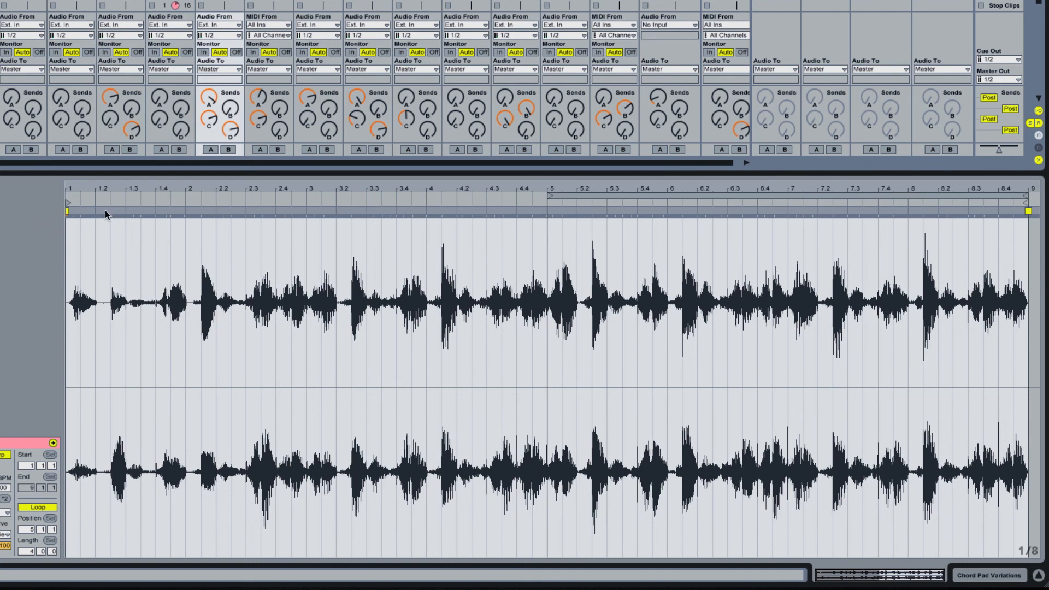
left_click_drag(82, 203, 551, 204)
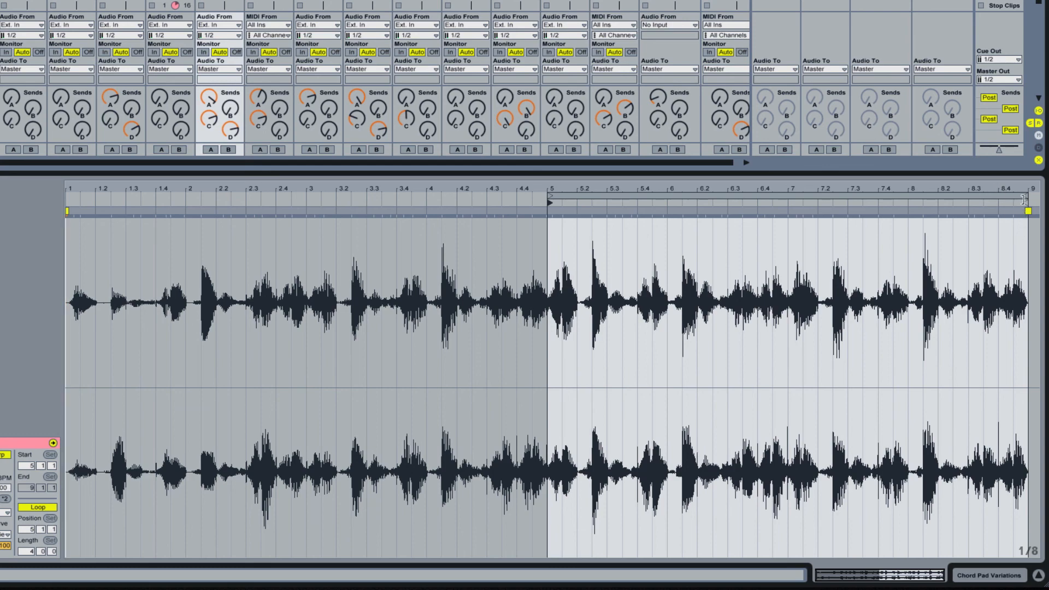
mouse_move(1025, 196)
left_mouse_down()
mouse_move(651, 196)
mouse_move(665, 196)
left_mouse_up()
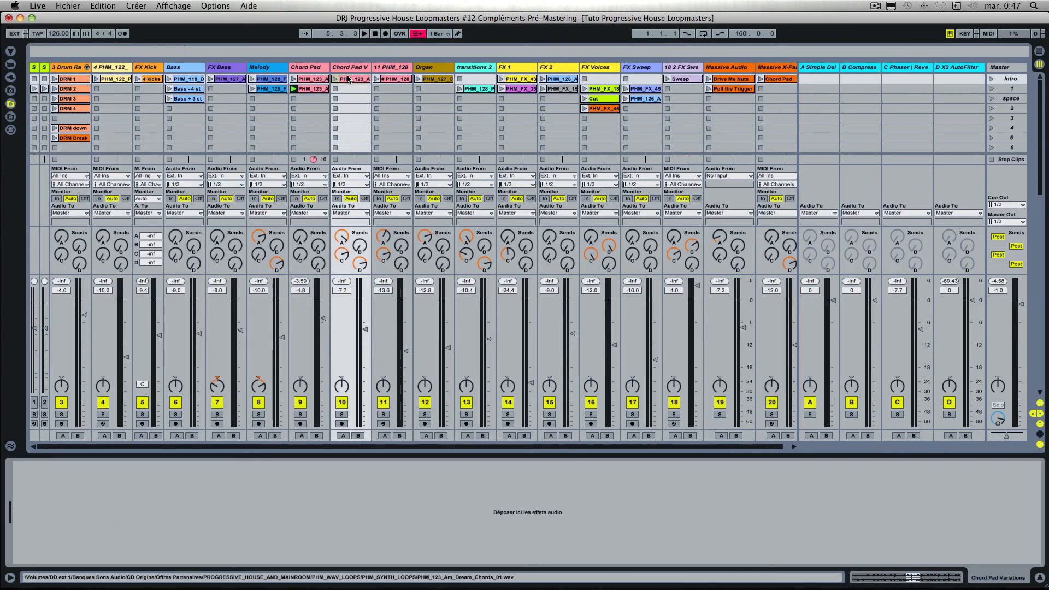
Play the Chord Pad Variations clip, stop the Chord Pad track's clip, and view the looping bar in the waveform
left_click(335, 79)
double_click(348, 80)
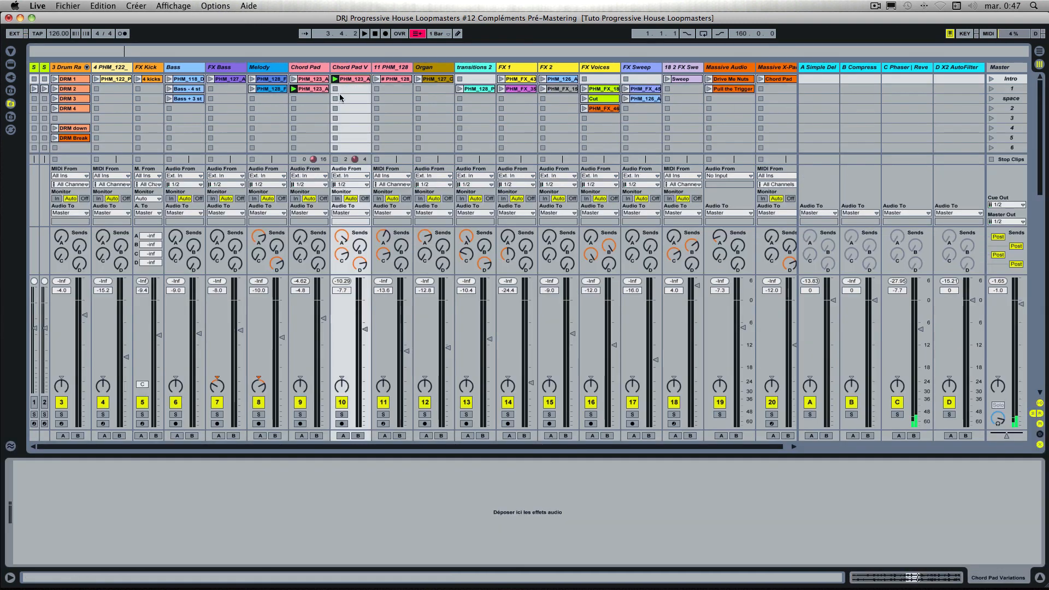
left_click(294, 99)
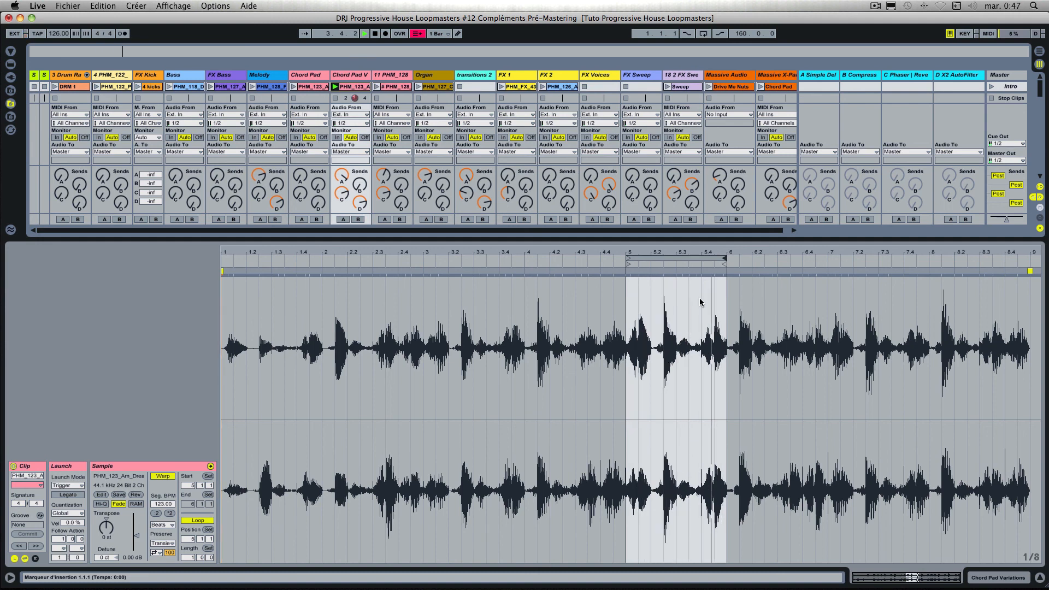
Copy the Chord Pad Variations clip to scene 1 and move the copy's one-bar loop to bar 7
left_click(349, 77)
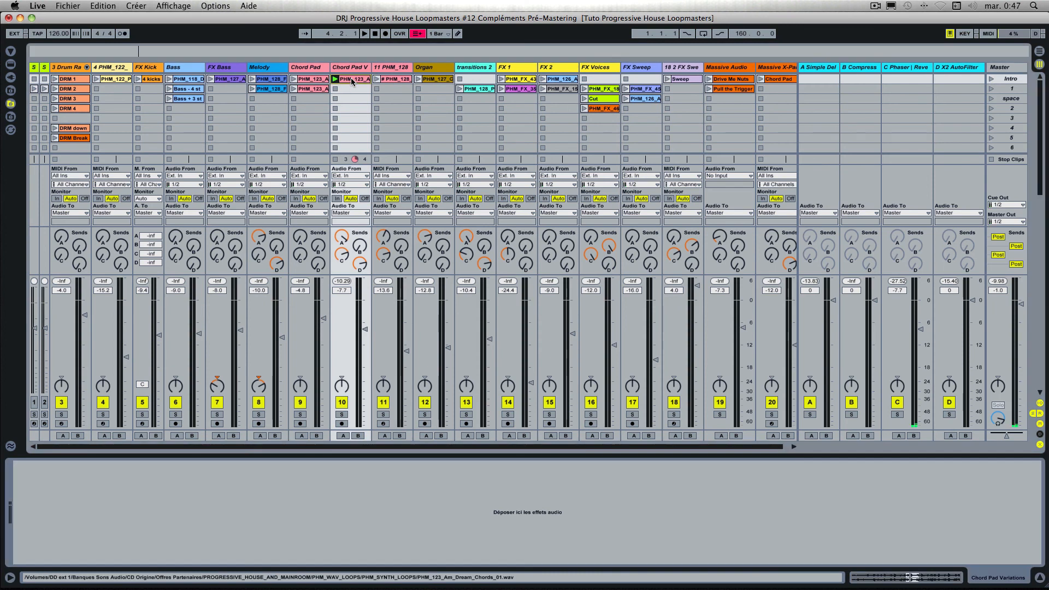
left_click_drag(352, 82, 350, 92)
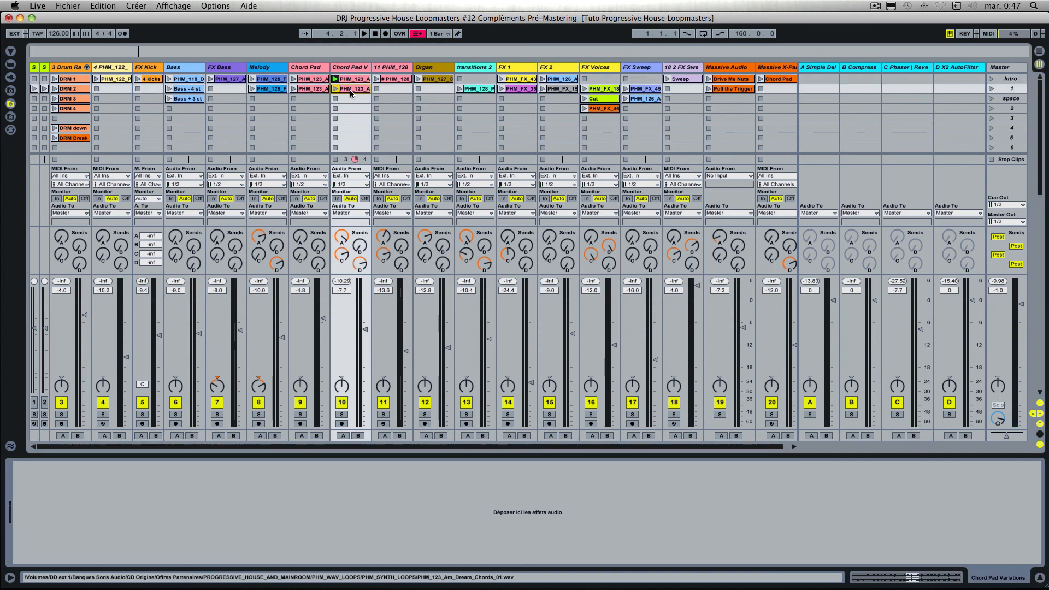
double_click(350, 90)
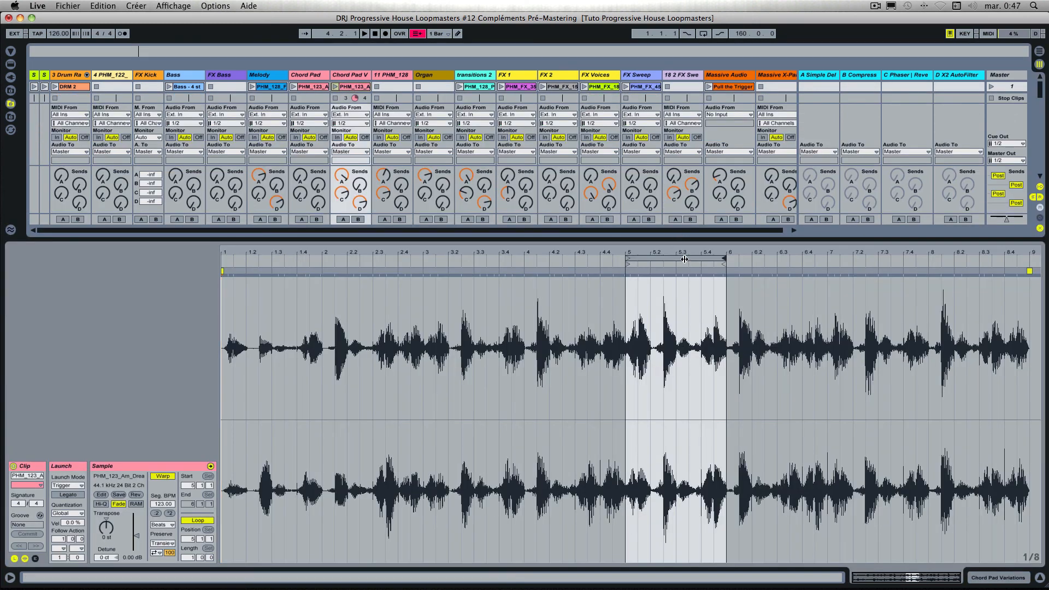
left_click_drag(685, 259, 887, 259)
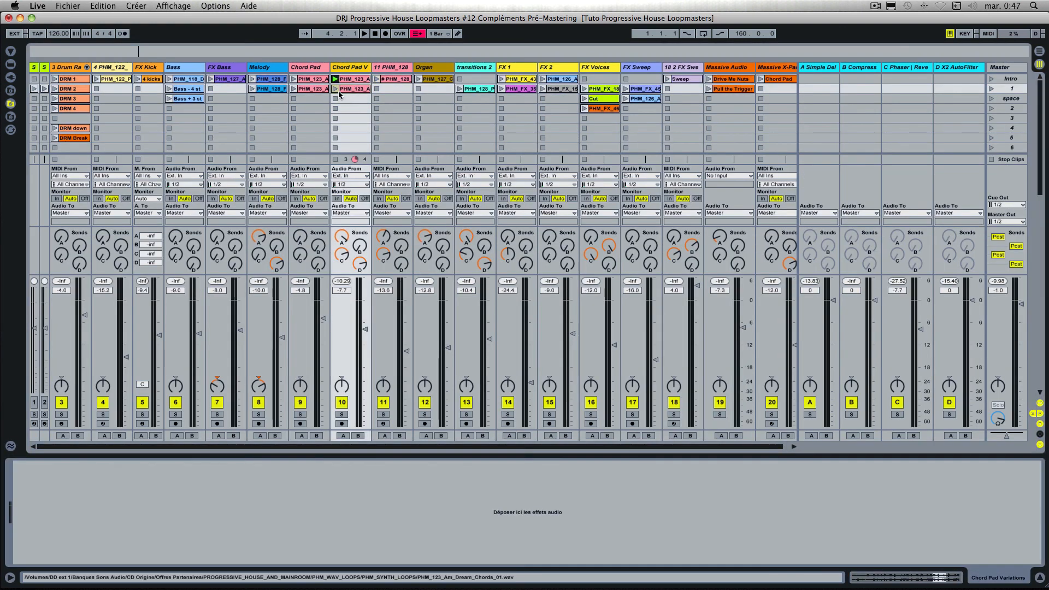
Play the Intro clip on Chord Pad Variations, then switch playback to its copy in scene 1
left_click(335, 80)
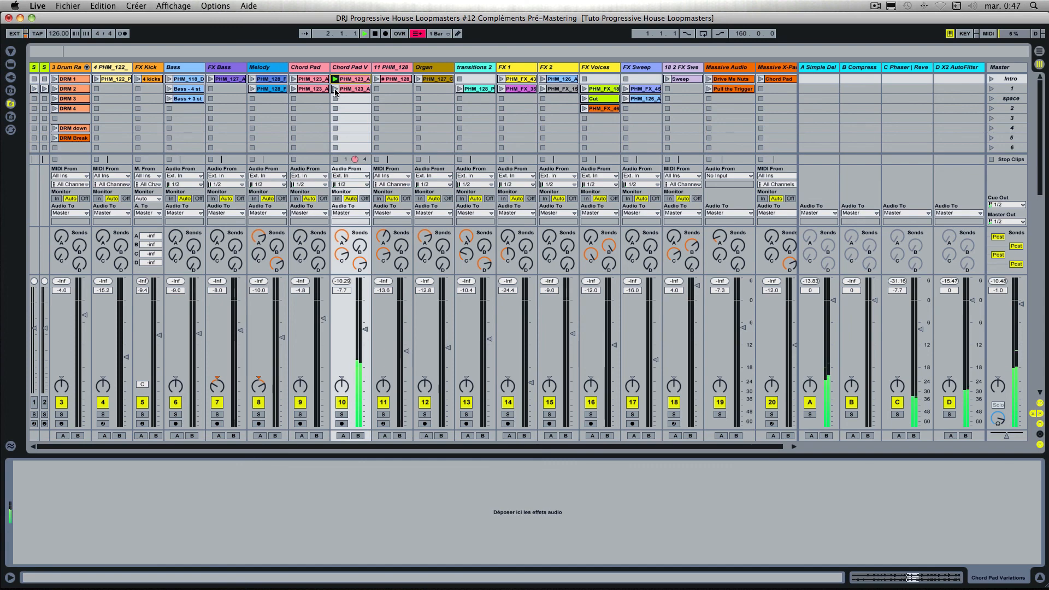
left_click(336, 89)
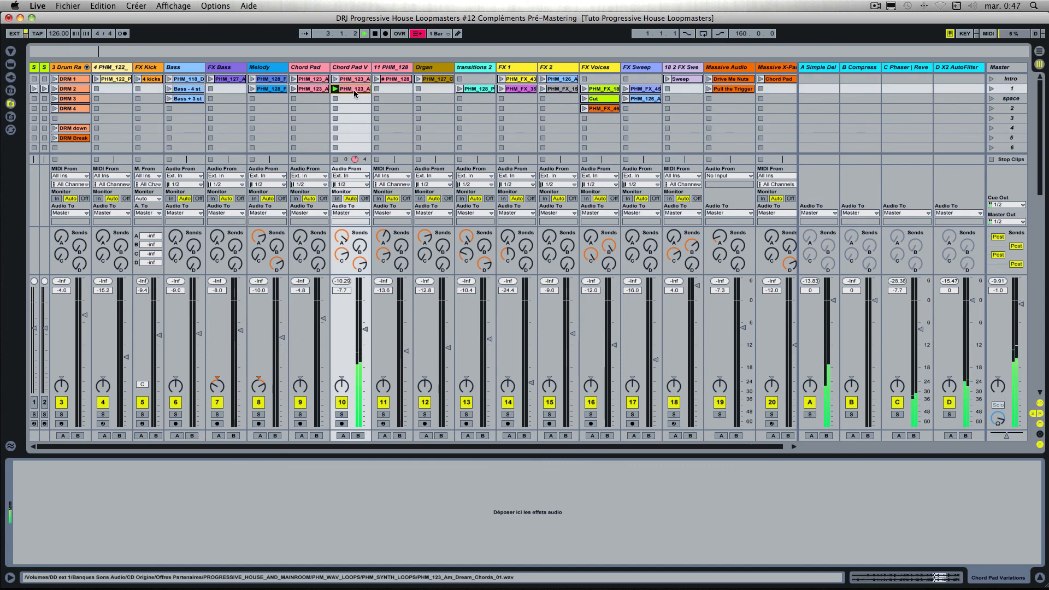
View the scene 1 Chord Pad Variations clip's one-bar loop, stop playback, and return to the track's device chain
double_click(354, 92)
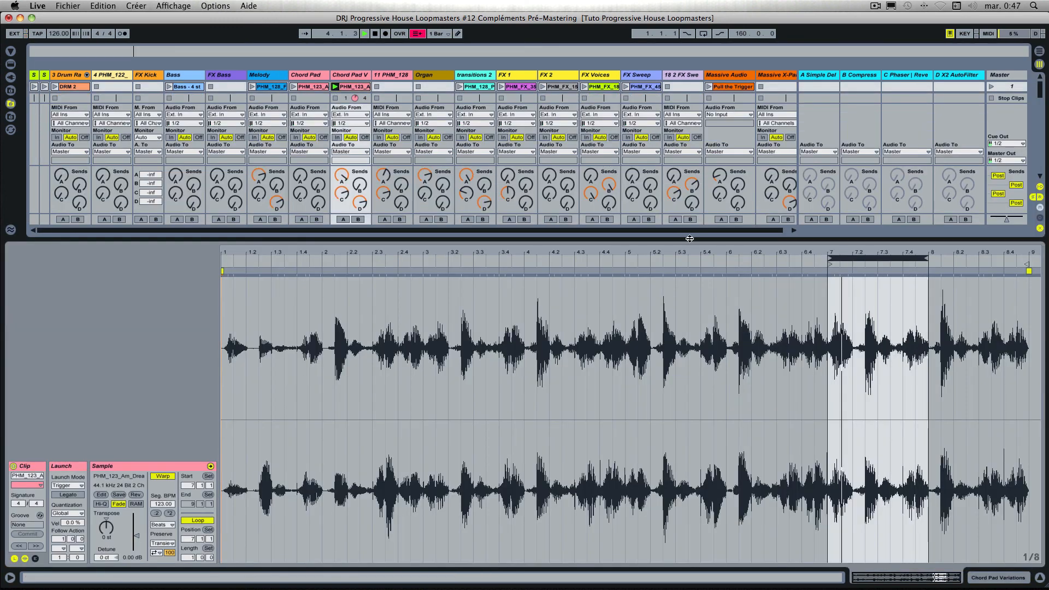
key("space")
left_click(358, 76)
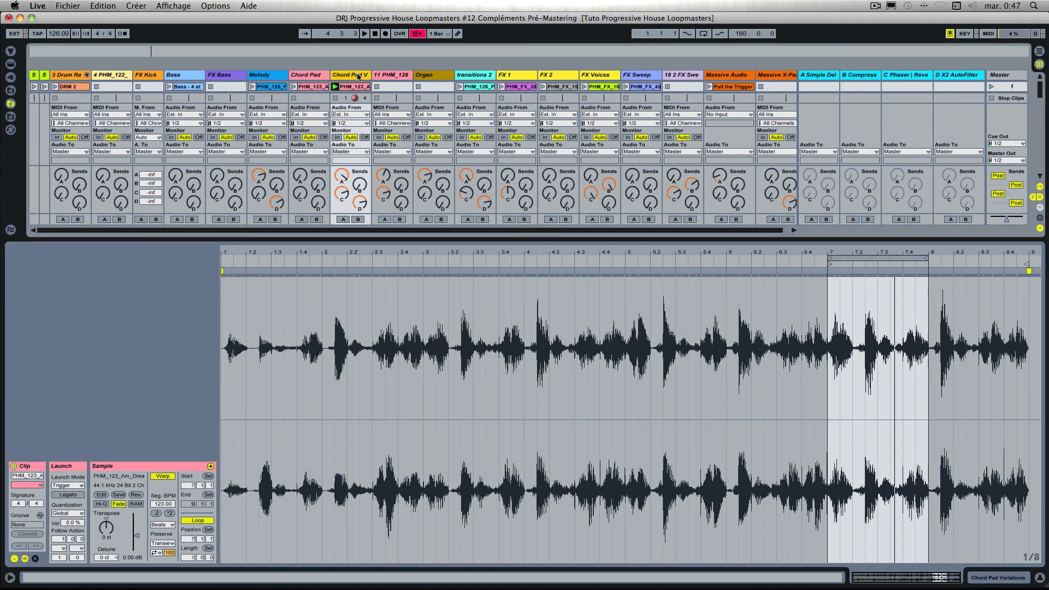
double_click(358, 76)
scroll(354, 98, "up", 1)
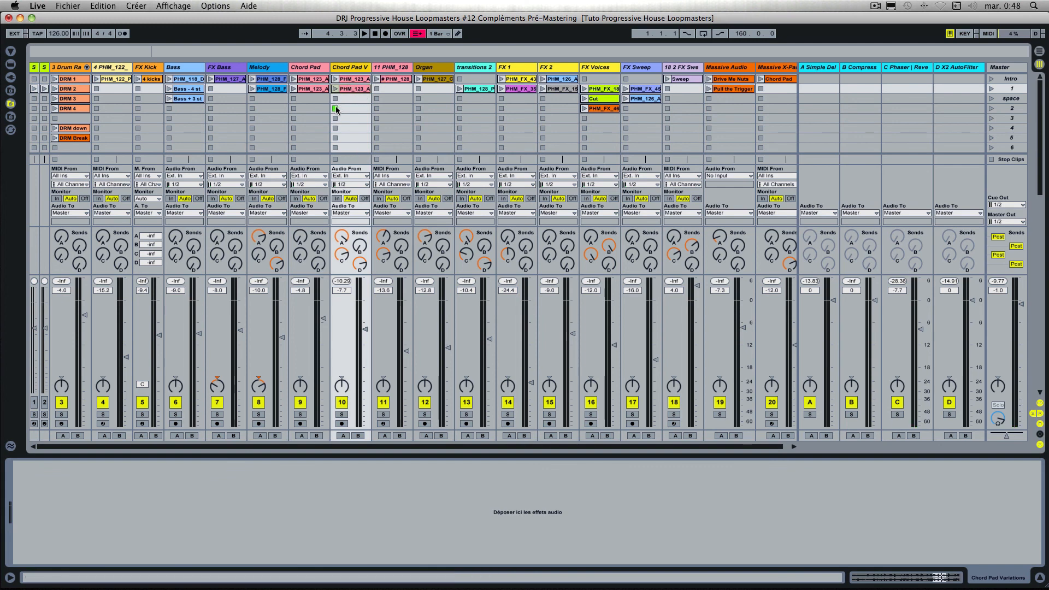
Select track 11 and locate its source sample PHM_128_F_Beauty_Chordz.wav in the PHM_SYNTH_LOOPS folder
left_click(391, 68)
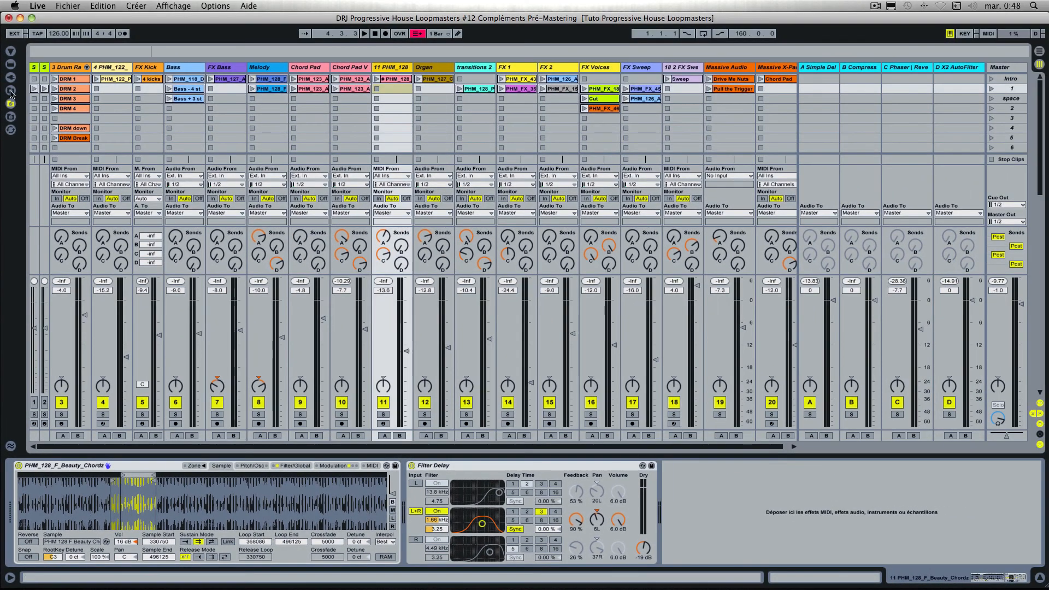
left_click(10, 52)
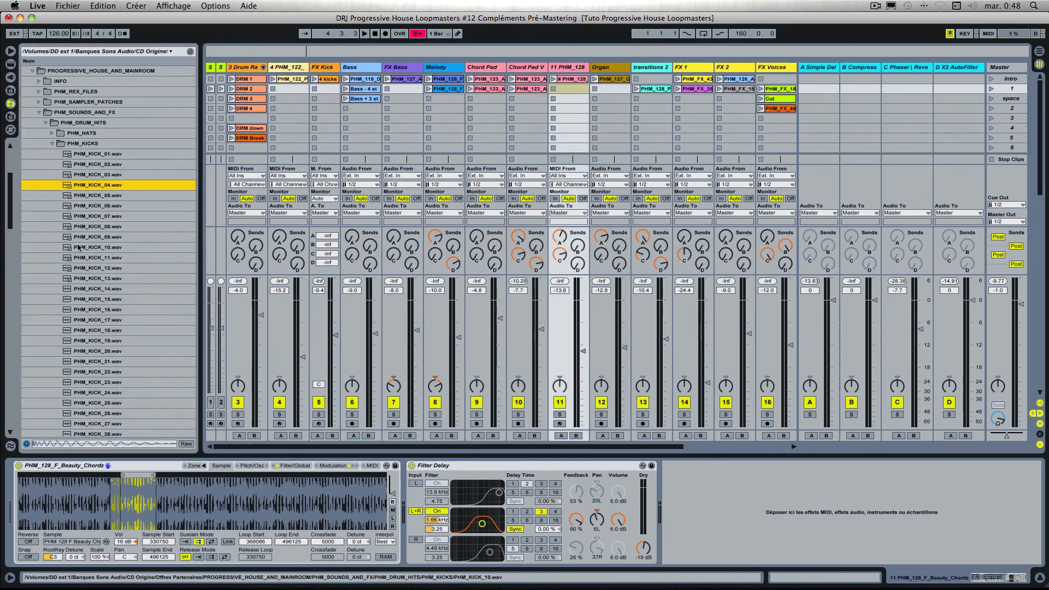
scroll(78, 247, "down", 12)
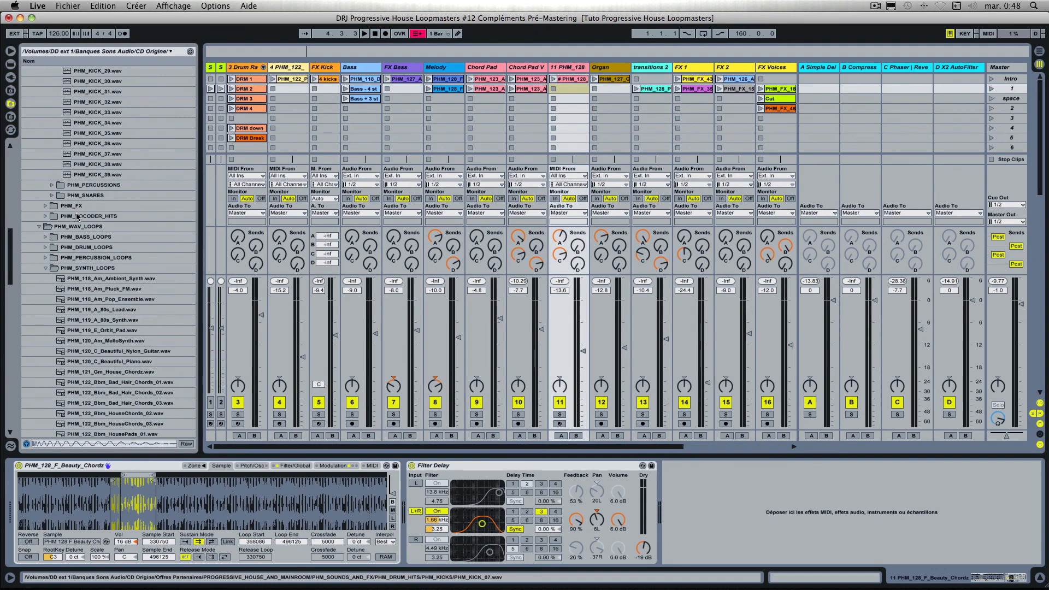
scroll(93, 293, "down", 10)
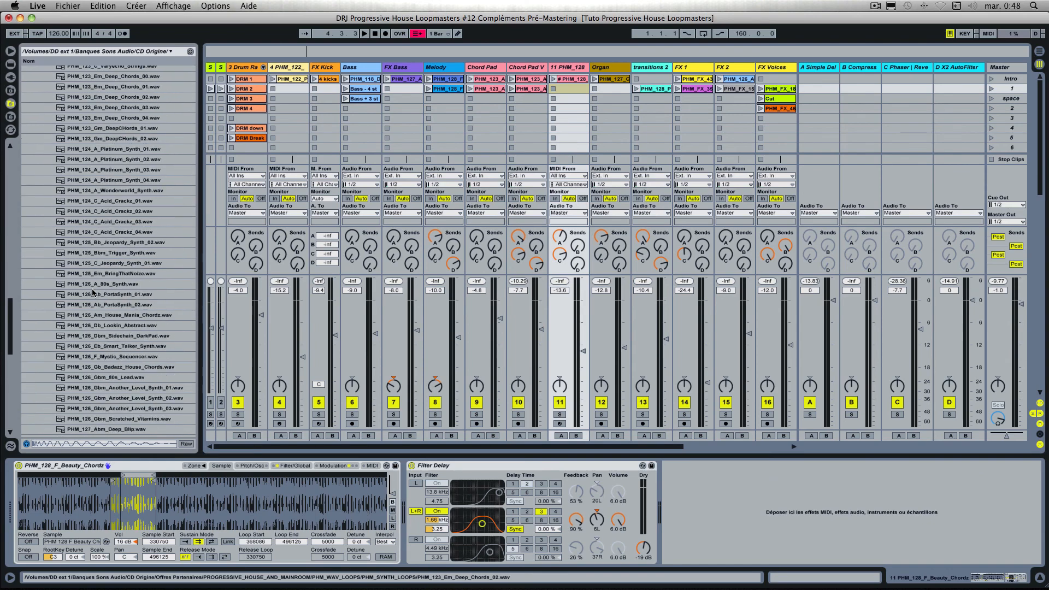
scroll(92, 294, "down", 10)
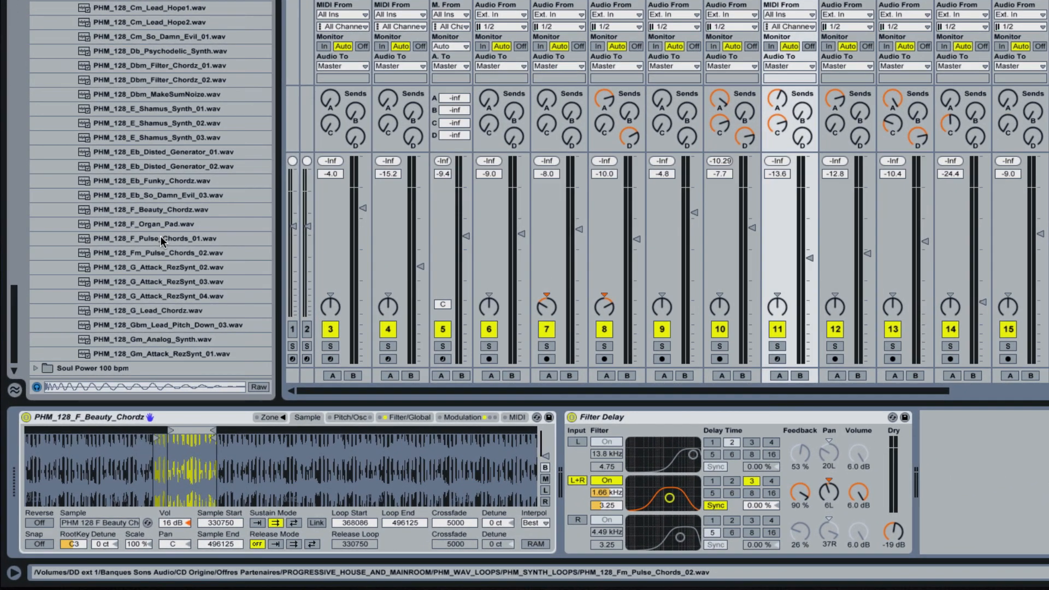
left_click(154, 209)
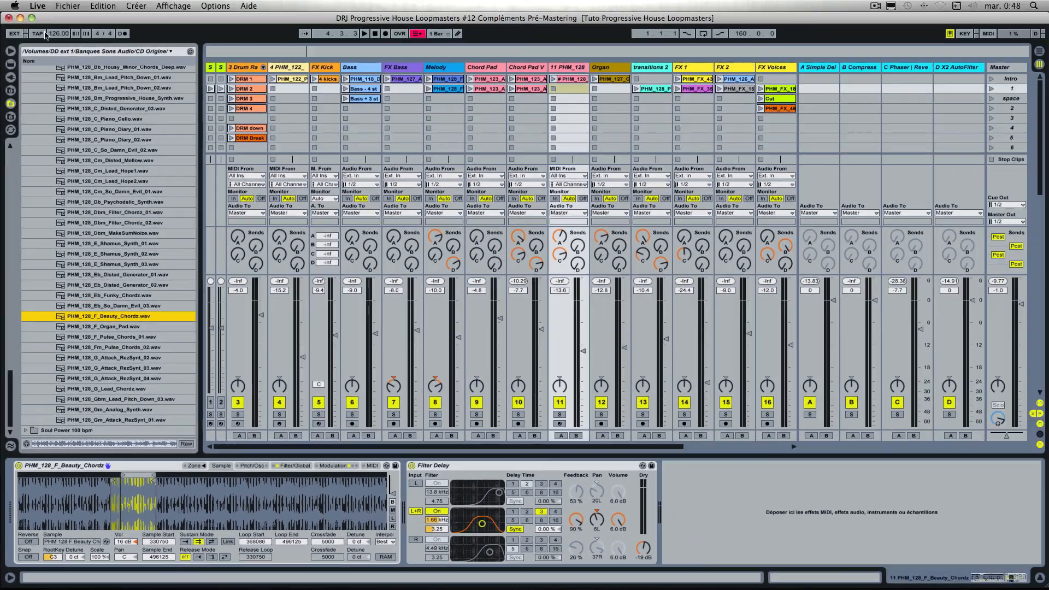
Show the Live devices in the browser and find the instruments list containing Sampler
left_click(9, 52)
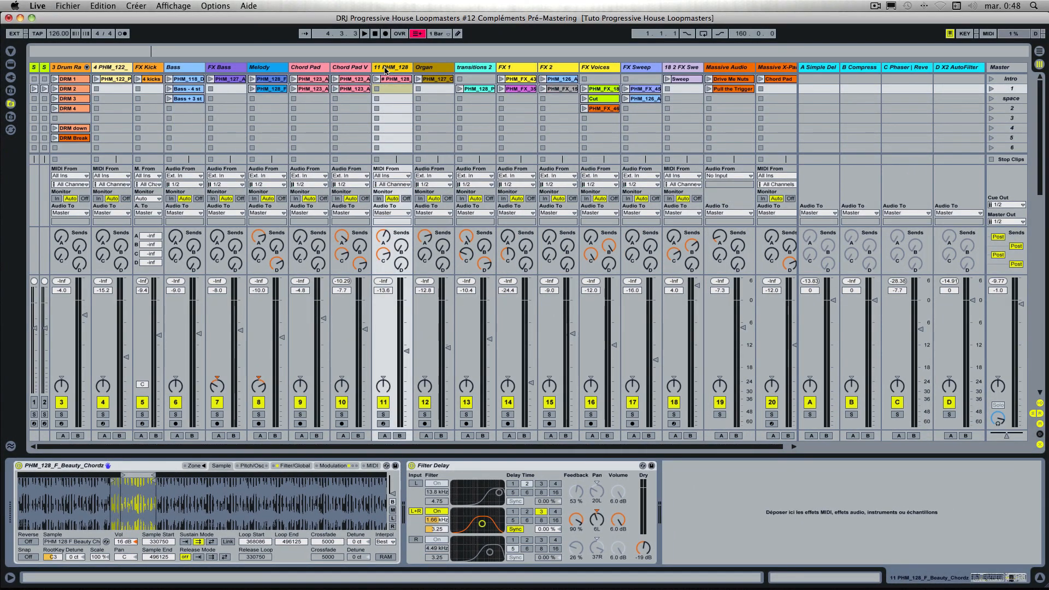
left_click(10, 51)
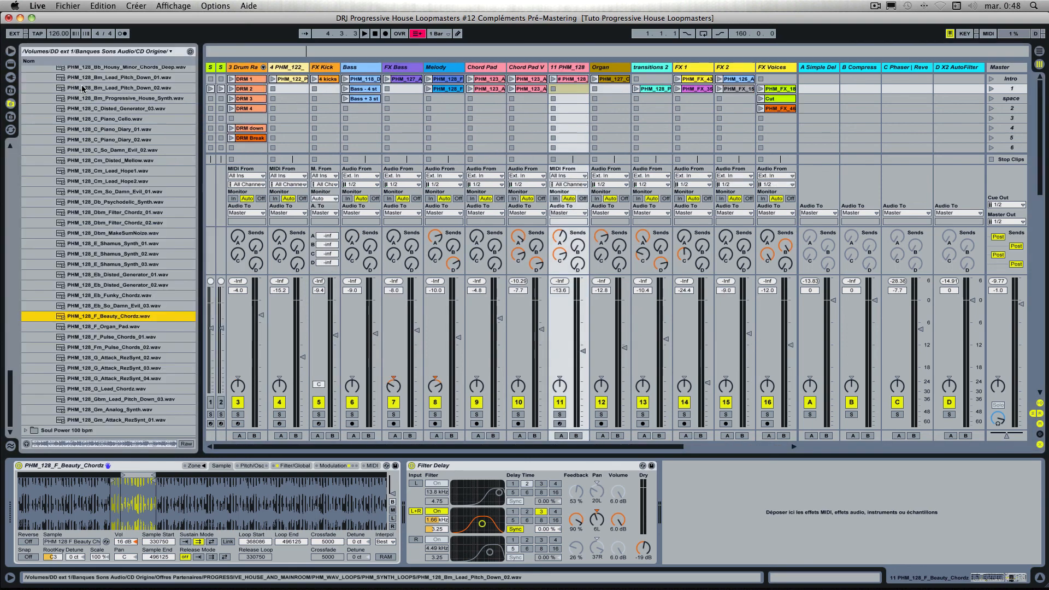
left_click(11, 65)
scroll(76, 106, "up", 15)
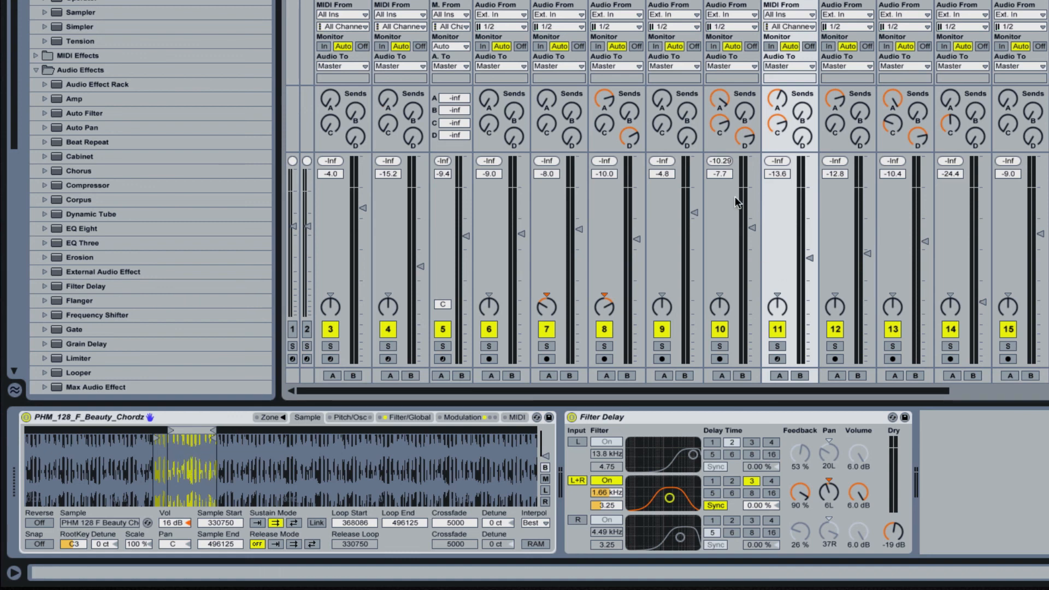
Arm track 11 for MIDI playing, view the C3 note in its Intro clip, and return to its devices
left_click(777, 359)
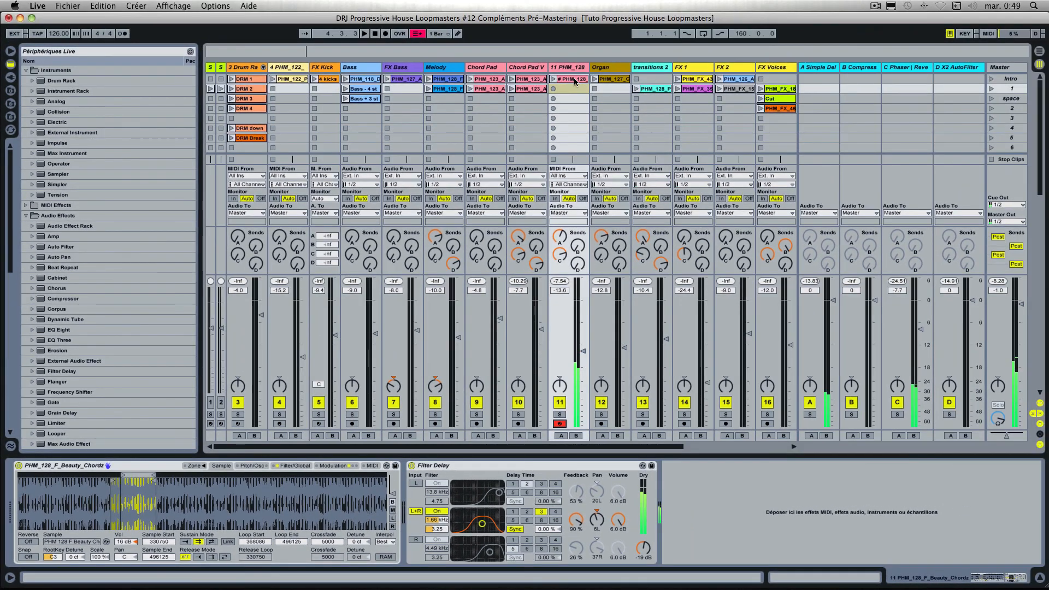
double_click(574, 82)
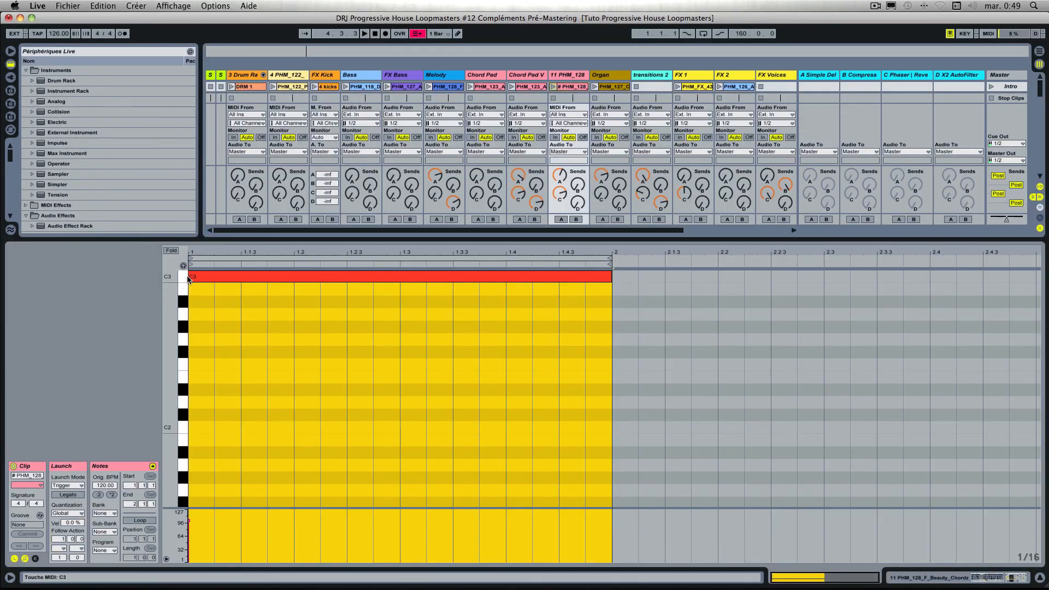
double_click(572, 76)
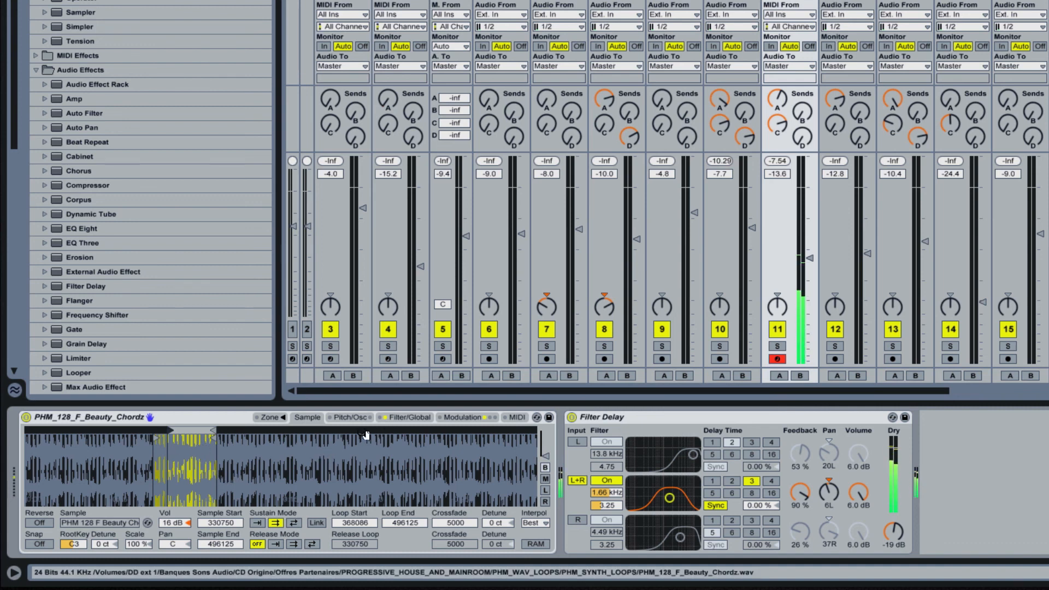
Bypass the Filter Delay on track 11 to hear the dry Sampler sound, and re-enable it
left_click(570, 417)
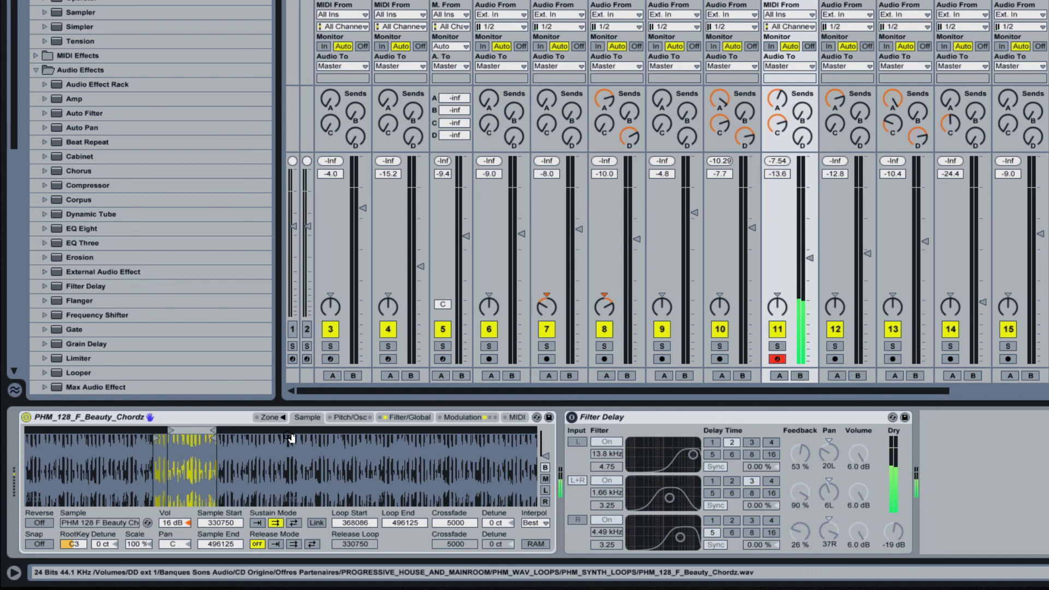
left_click(571, 418)
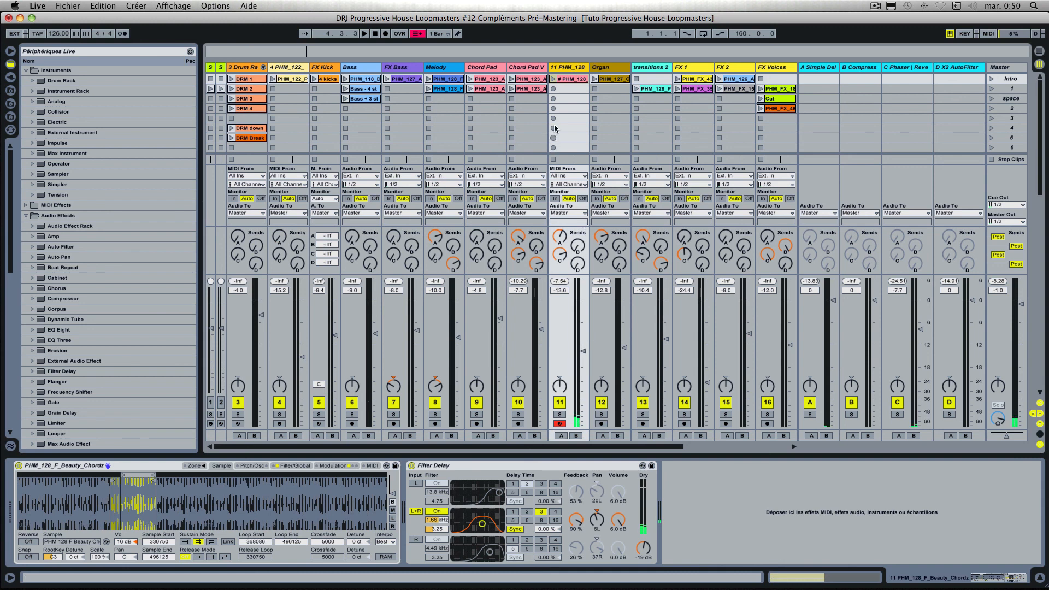
Select the Master track and add the Compressor preset Mix Gel to its empty device chain
left_click(1041, 578)
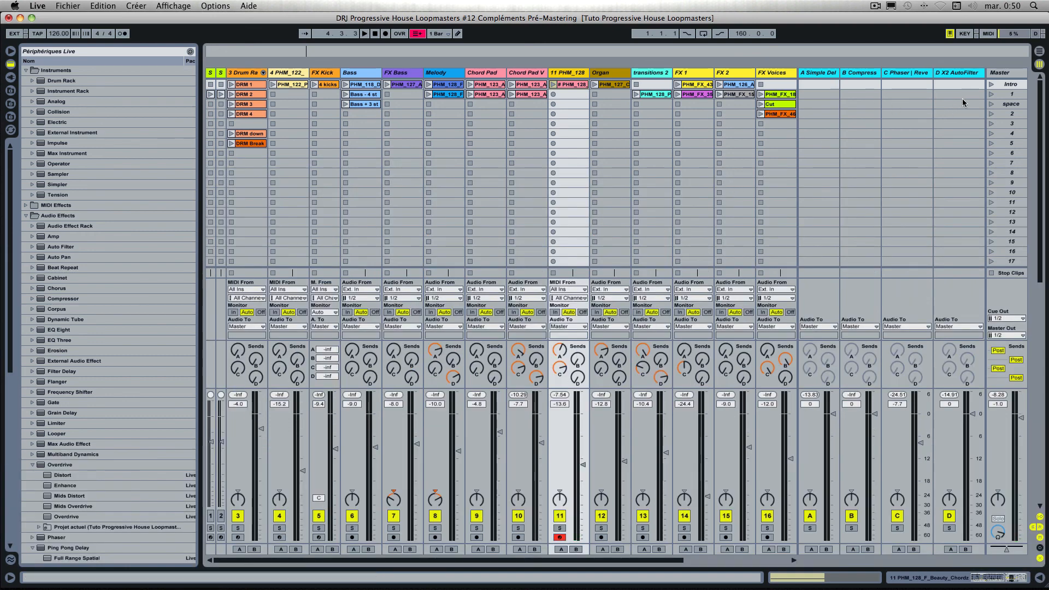
left_click(1010, 75)
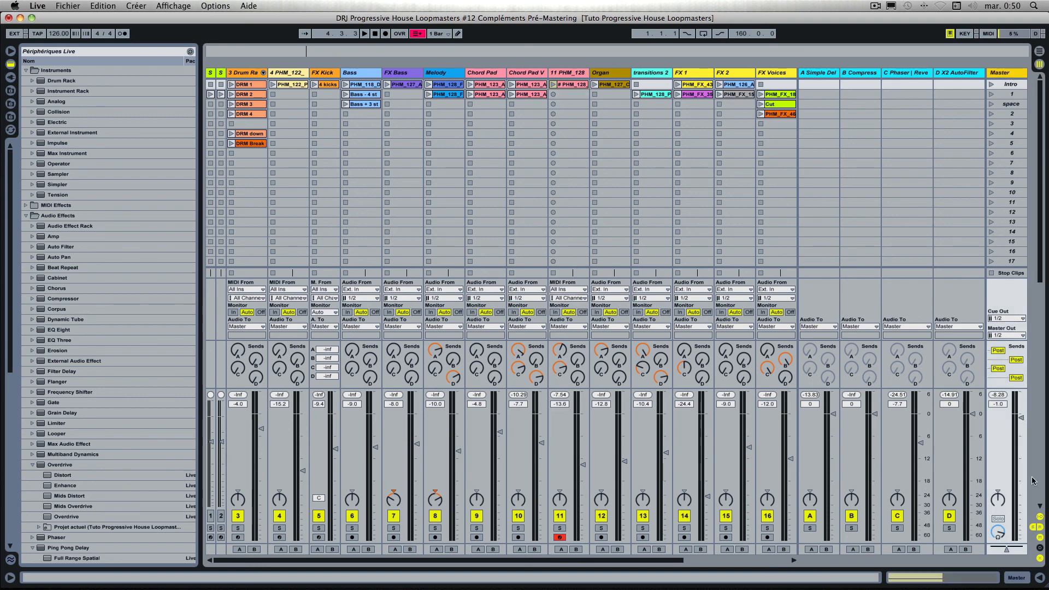
left_click(1039, 577)
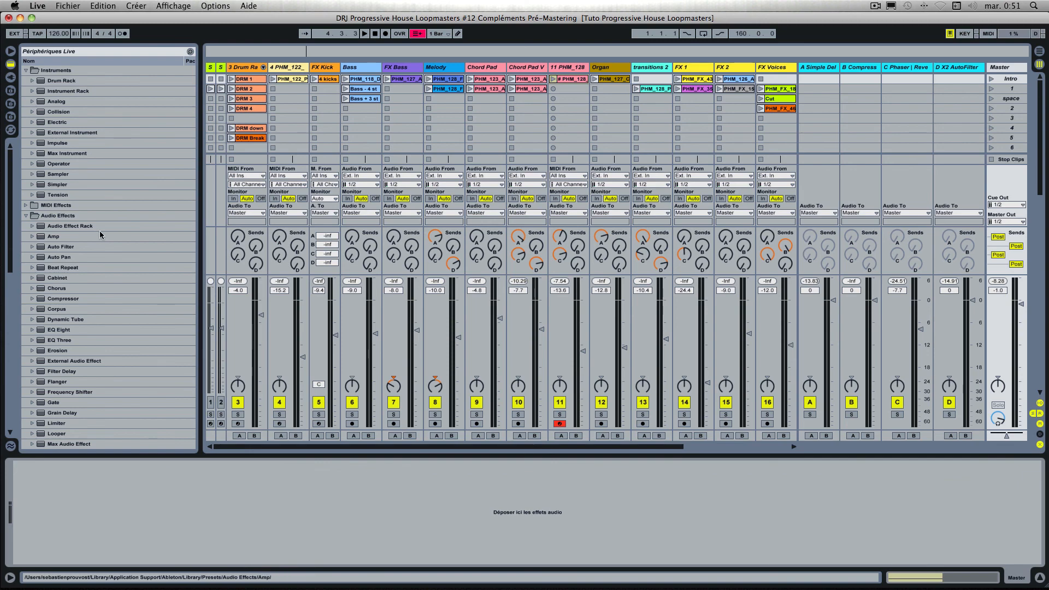
left_click(31, 300)
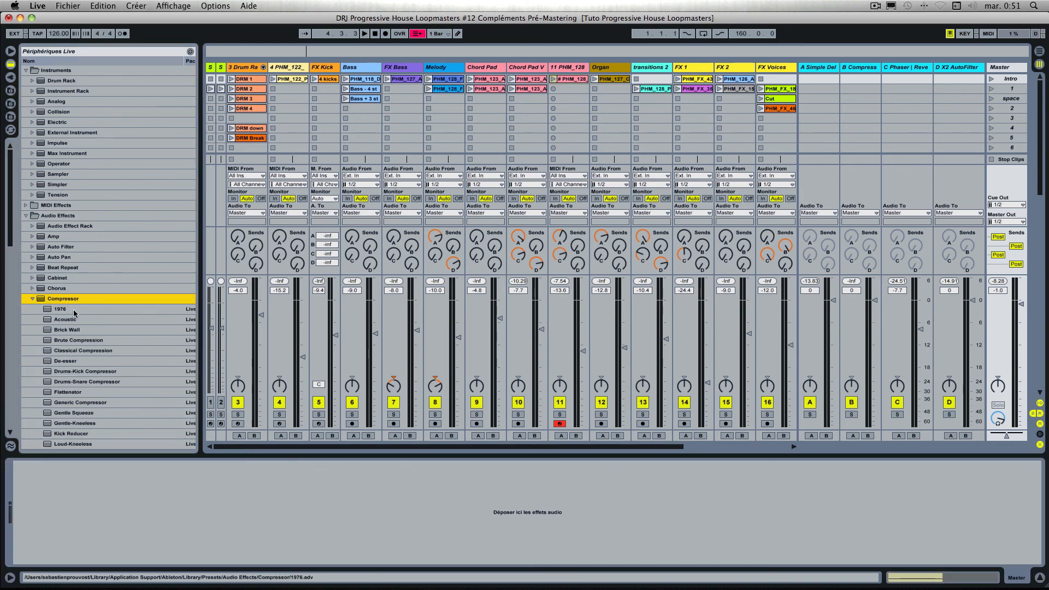
scroll(73, 310, "down", 2)
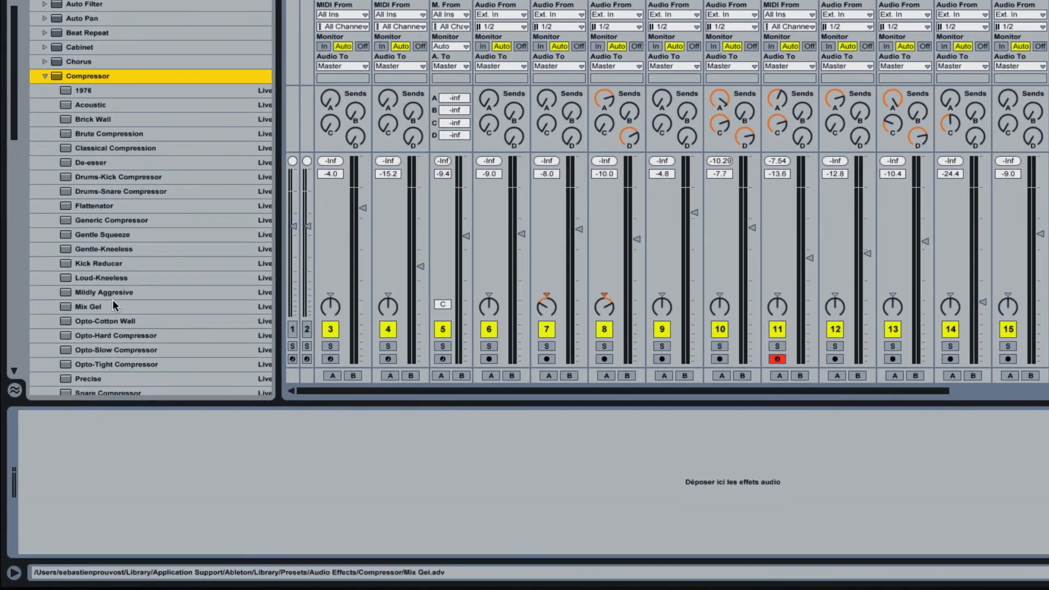
left_click_drag(85, 306, 343, 481)
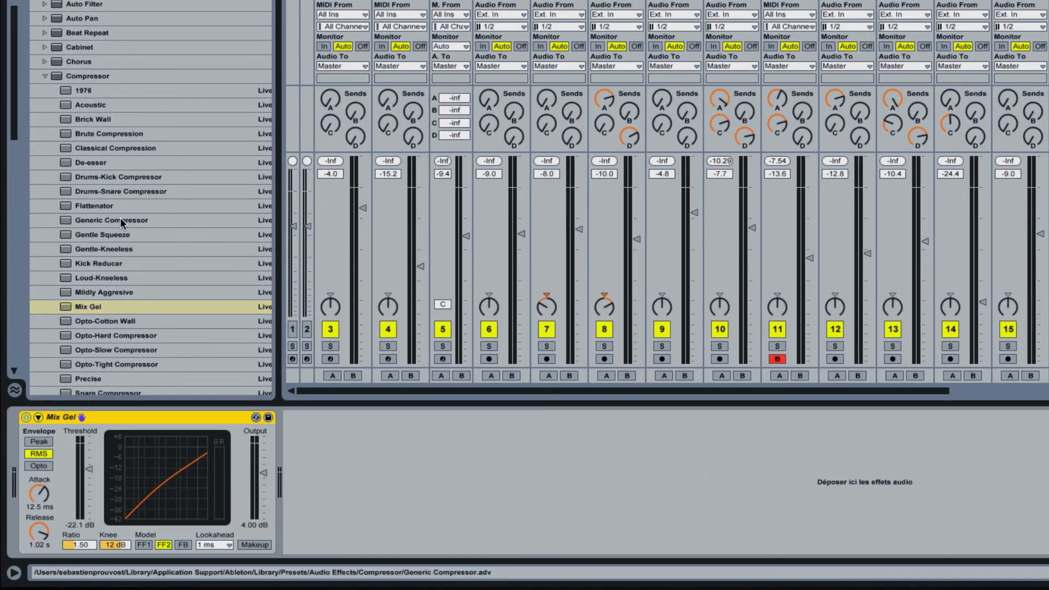
Add the Multiband Dynamics audio effect after the Mix Gel compressor on the Master track
scroll(121, 217, "down", 5)
scroll(120, 217, "down", 3)
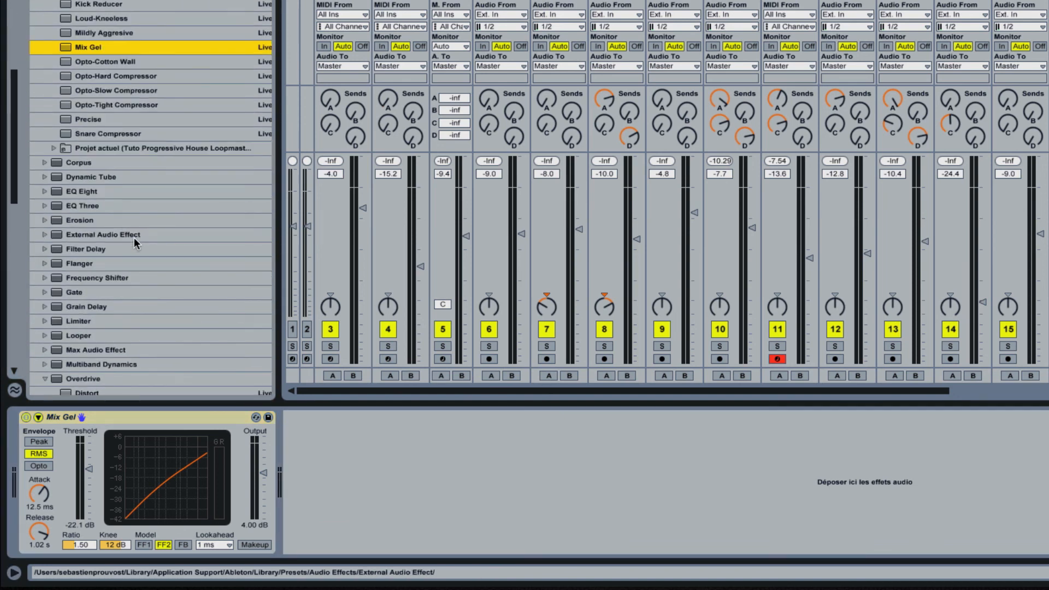
scroll(133, 237, "down", 2)
scroll(133, 237, "down", 1)
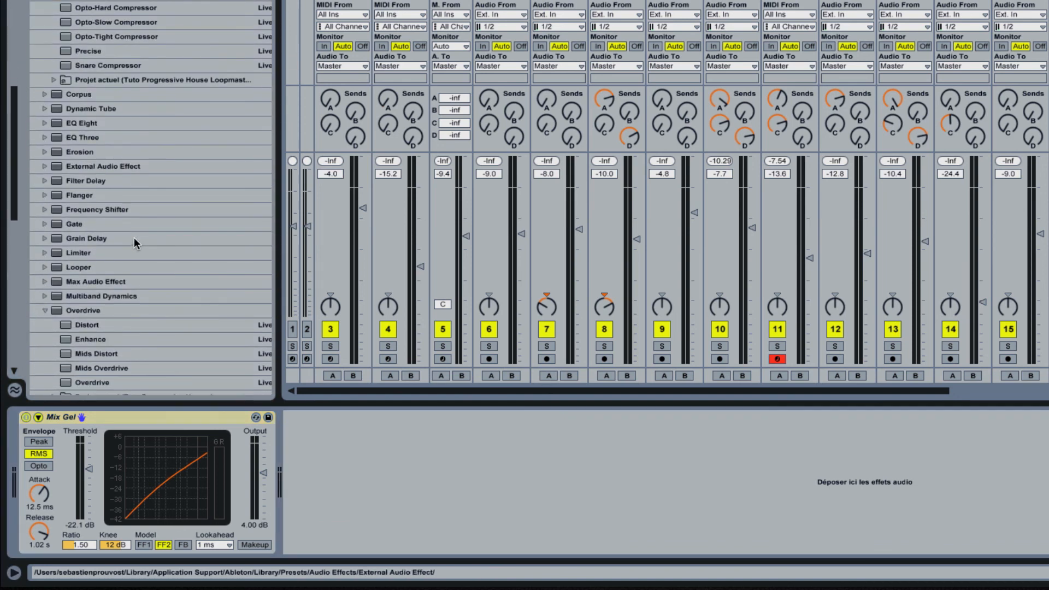
left_click_drag(87, 297, 417, 476)
Add a Utility device at the start of the Master chain, before the Mix Gel compressor
scroll(139, 244, "down", 7)
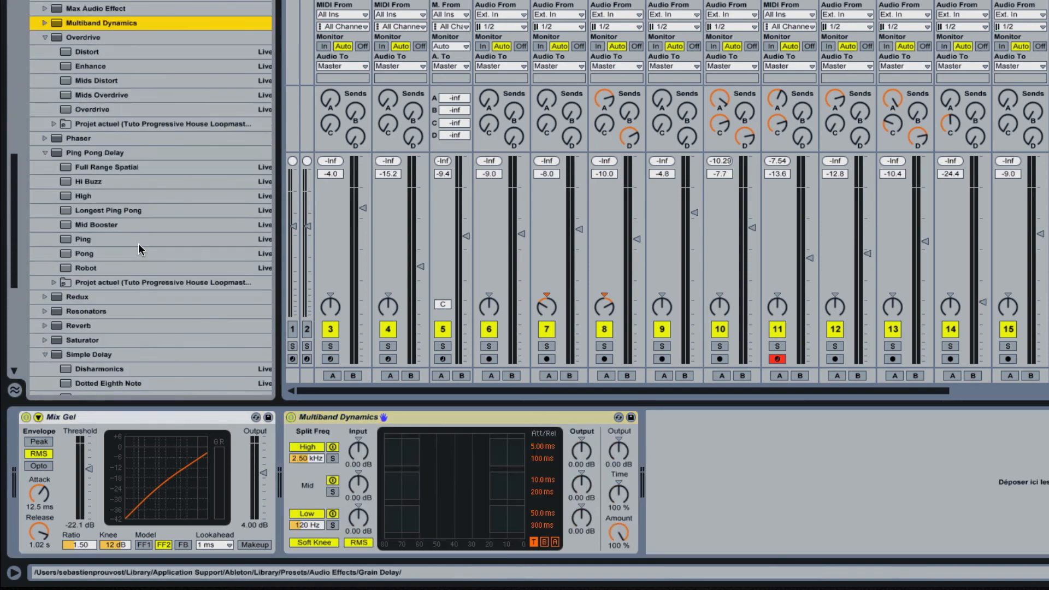
scroll(139, 243, "down", 6)
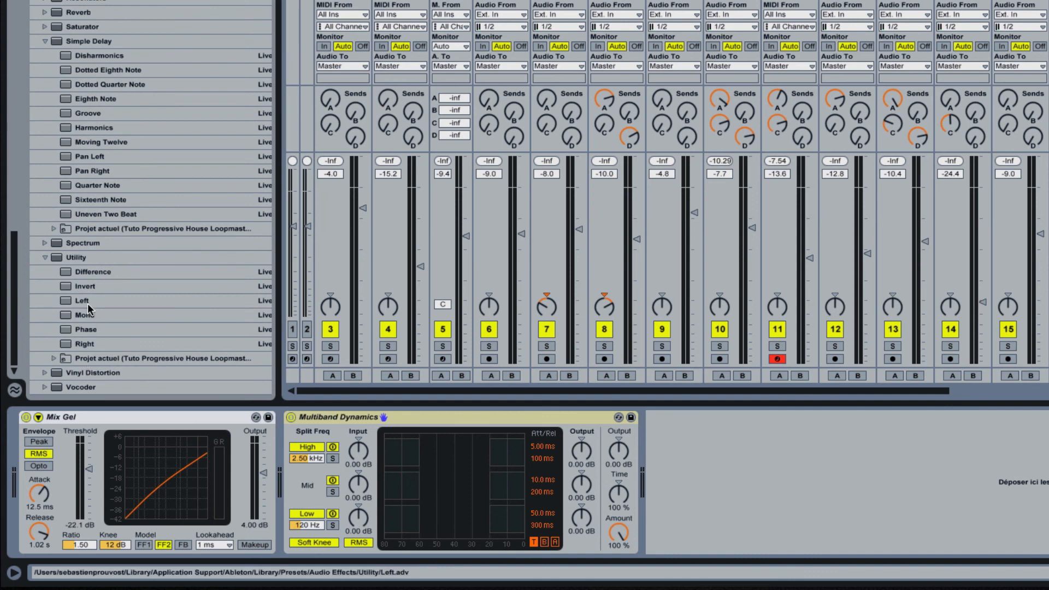
left_click_drag(83, 260, 27, 440)
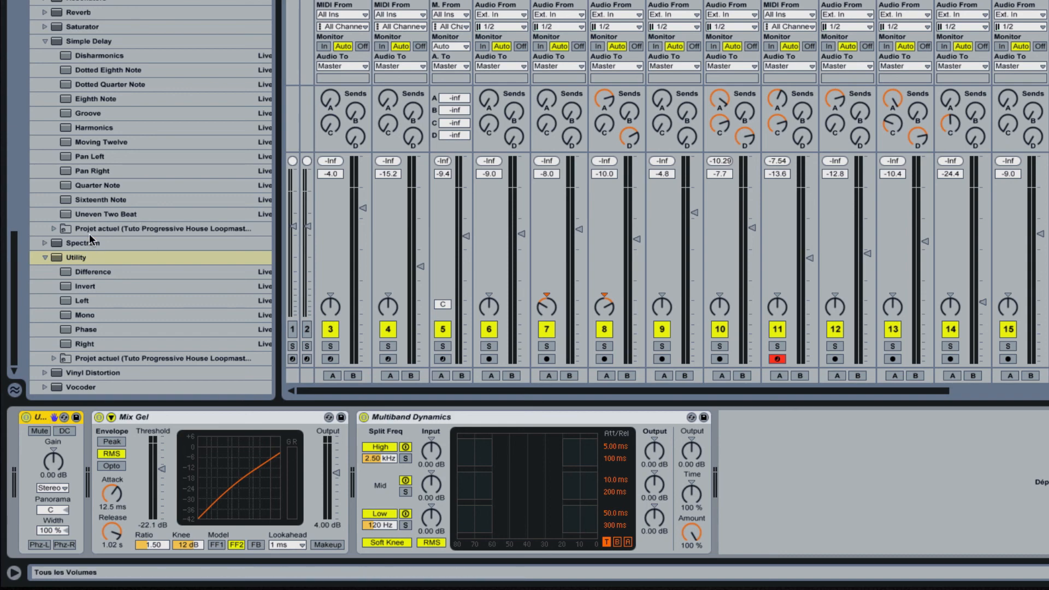
Add a Limiter at the end of the Master chain, after Multiband Dynamics
scroll(90, 234, "up", 3)
scroll(93, 243, "up", 10)
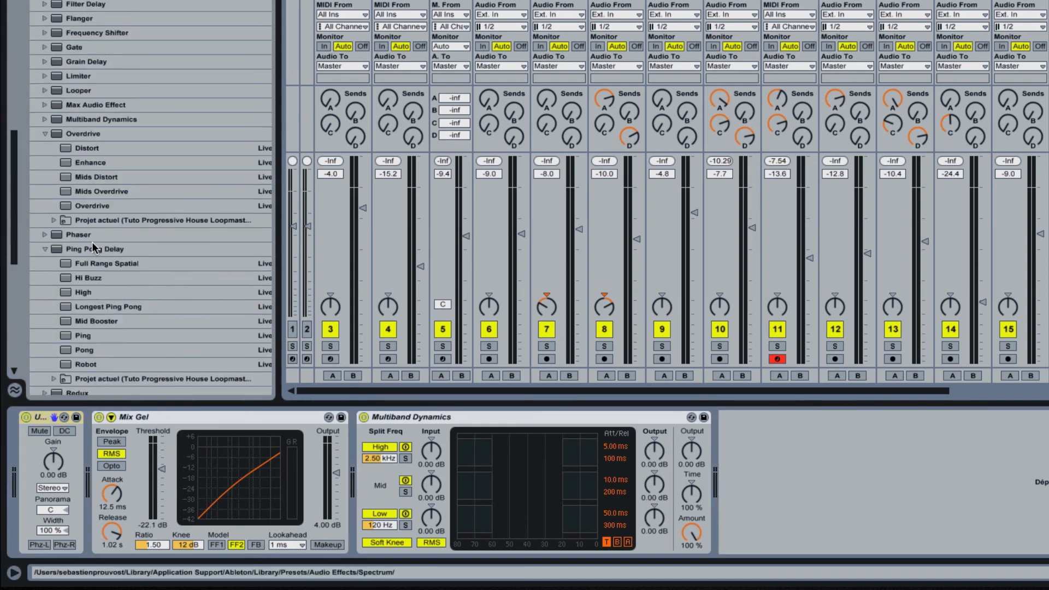
left_click_drag(79, 76, 750, 423)
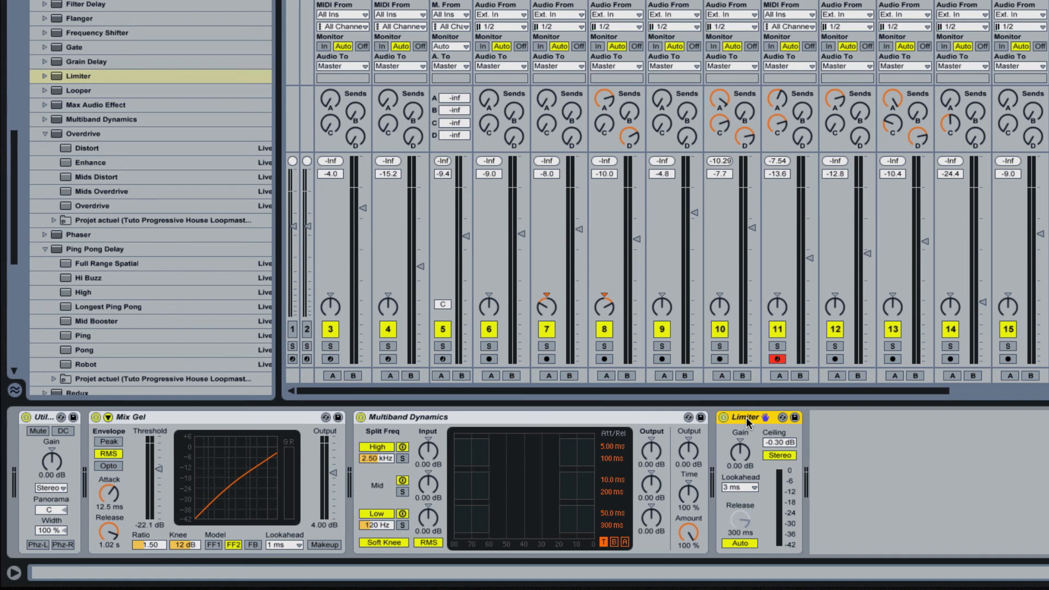
Group the Master track's four devices, from Utility through Limiter, into an Audio Effect Rack
left_click(45, 419)
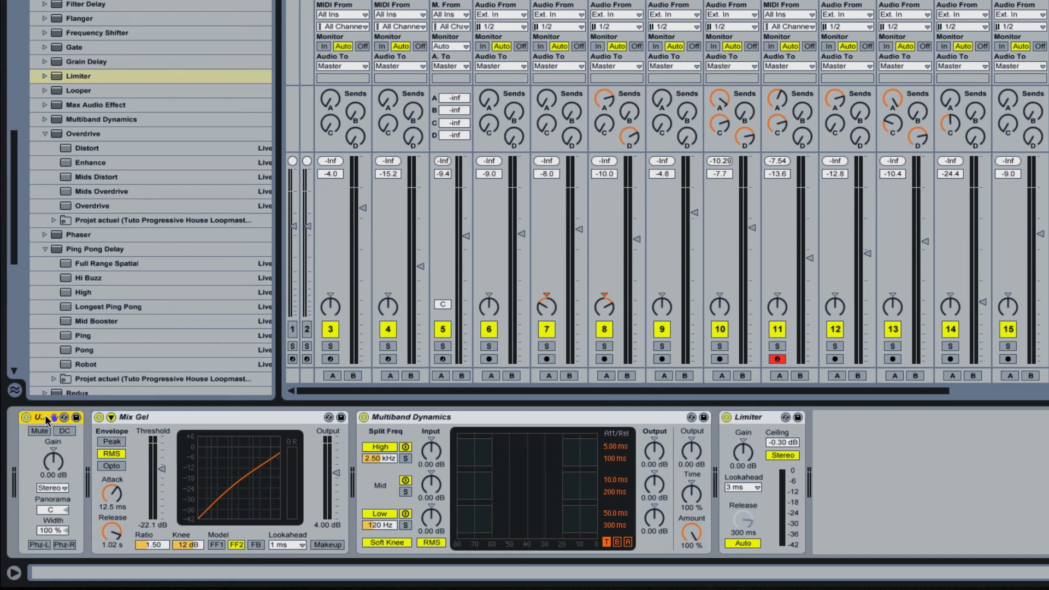
left_click(763, 418, "shift")
right_click(762, 415)
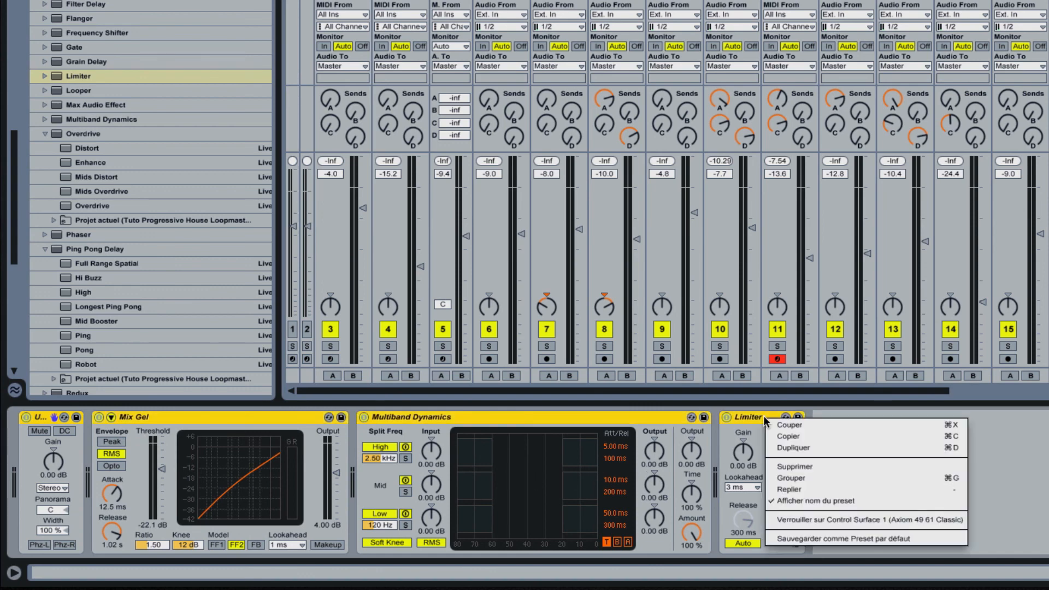
left_click(783, 475)
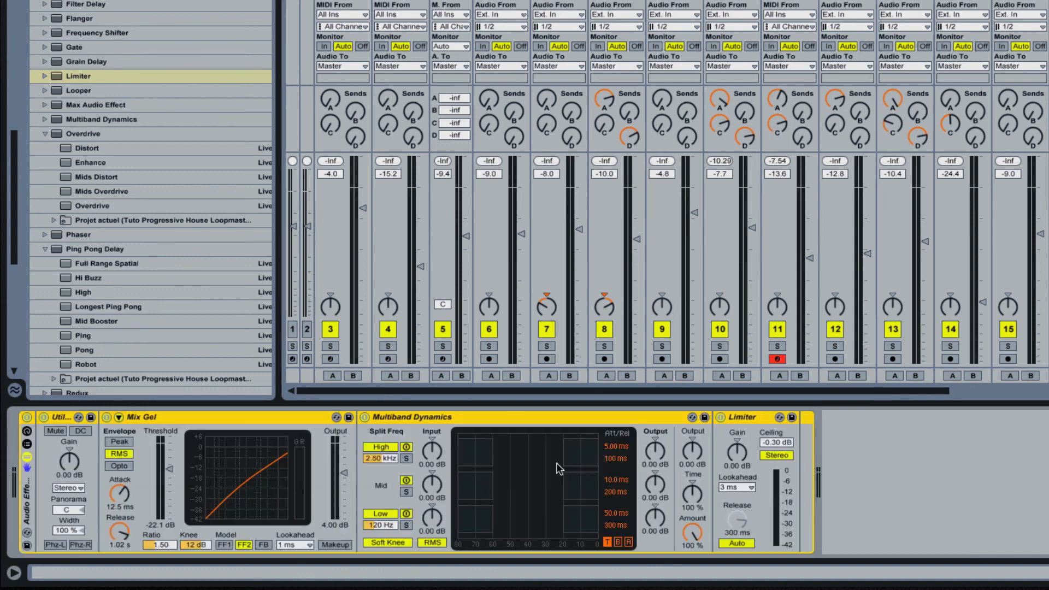
Show the chain list of the Master track's Audio Effect Rack and select the rack itself
left_click(28, 442)
left_click(27, 448)
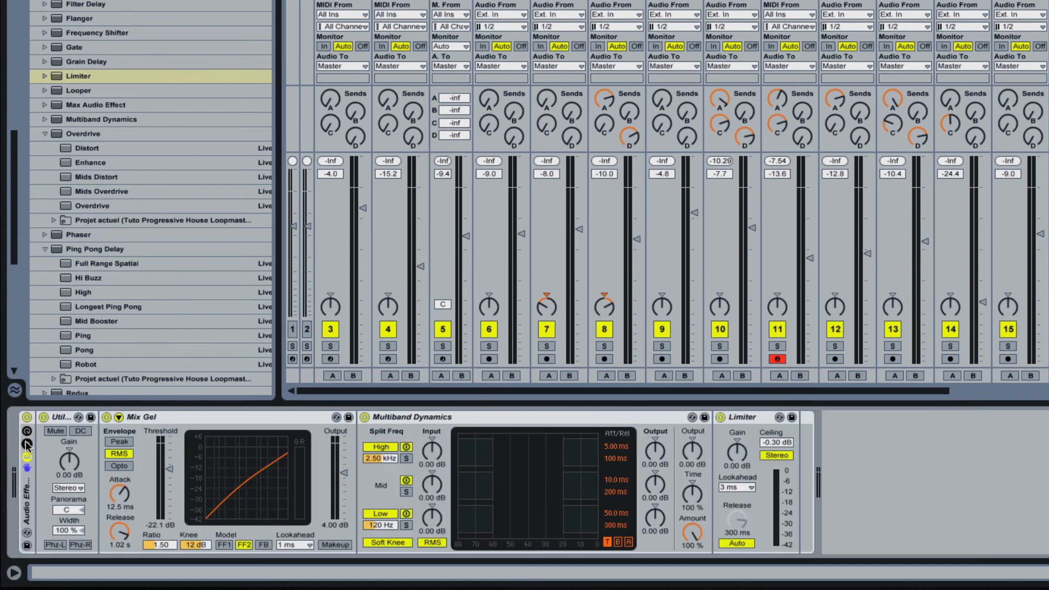
left_click(28, 451)
left_click(74, 416)
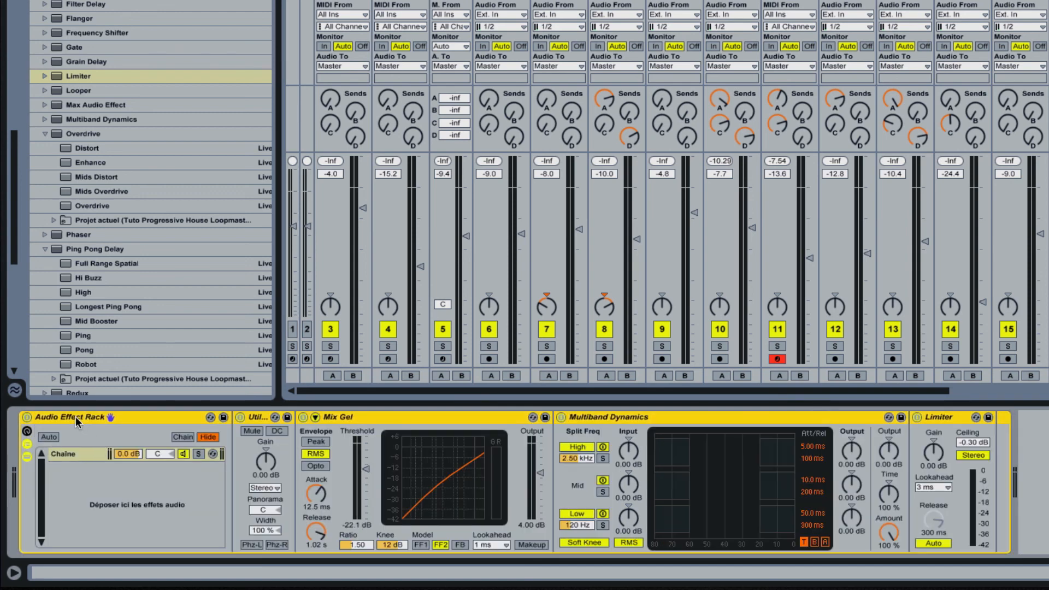
Rename the Master track's Audio Effect Rack as DRJ Mastering
key("ctrl+r")
type("DR")
key("Return")
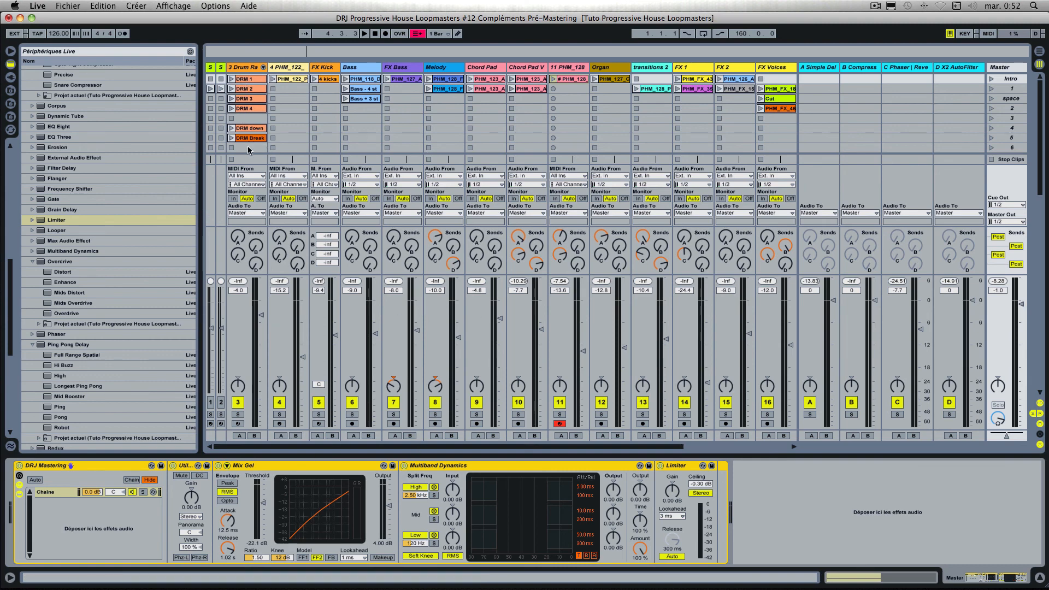
Launch the DRM 1 clip and the first Chord Pad and Bass clips, and show the Master track's devices
left_click(231, 80)
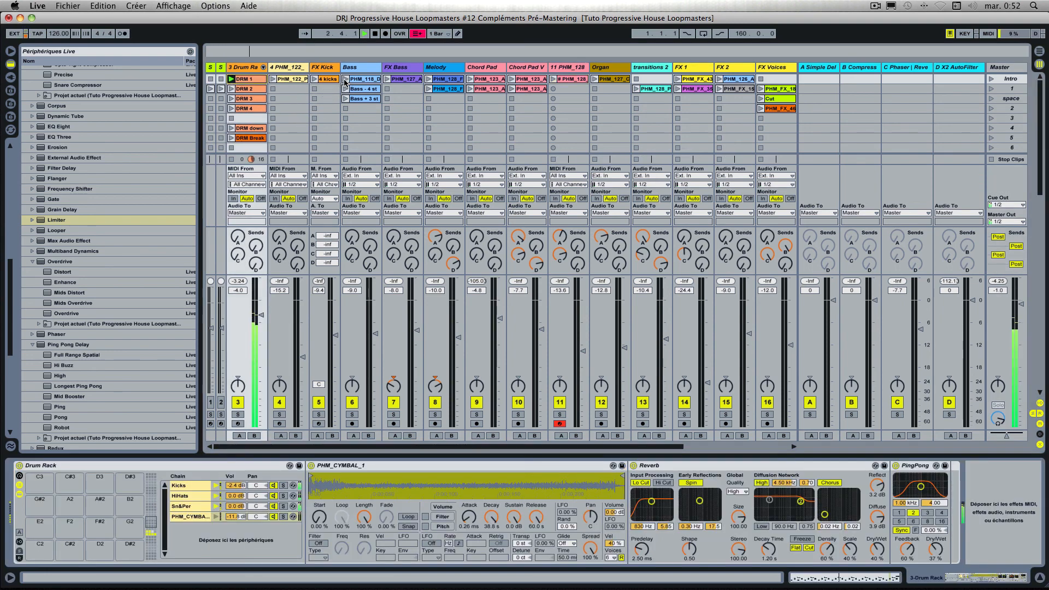
left_click(470, 79)
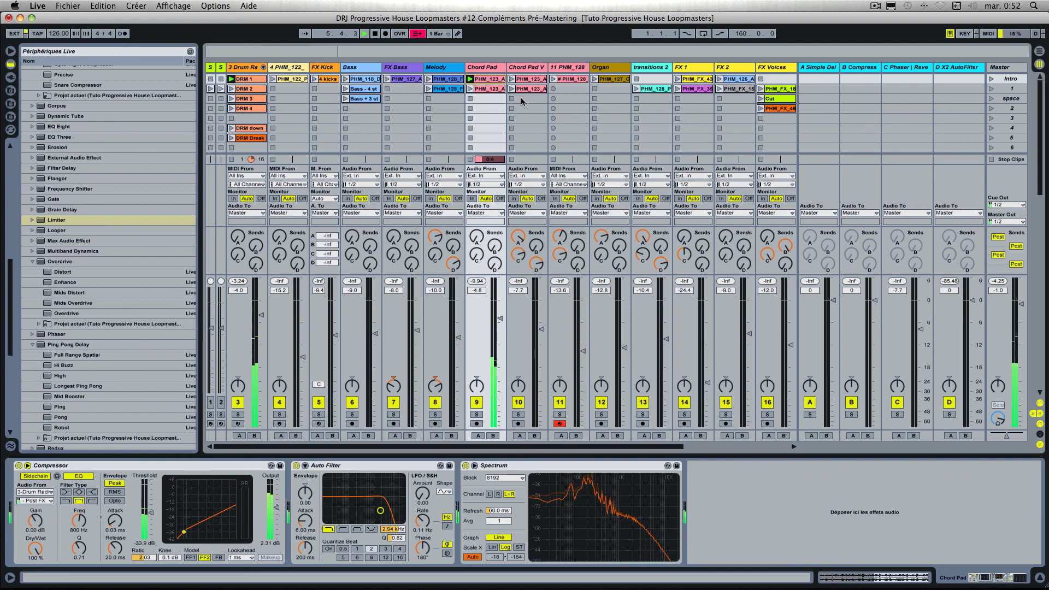
left_click(346, 80)
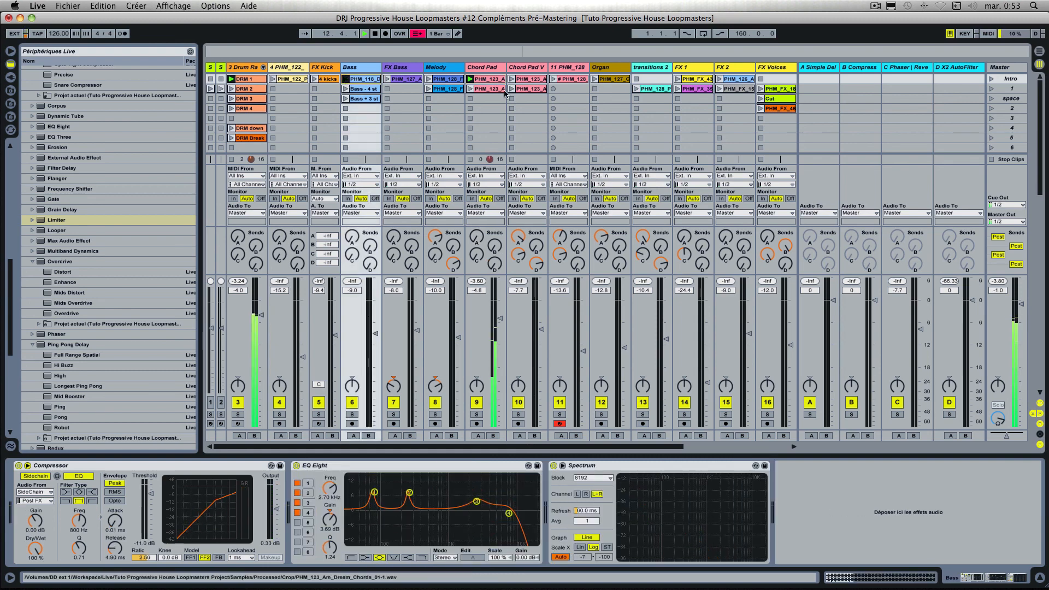
left_click(1007, 69)
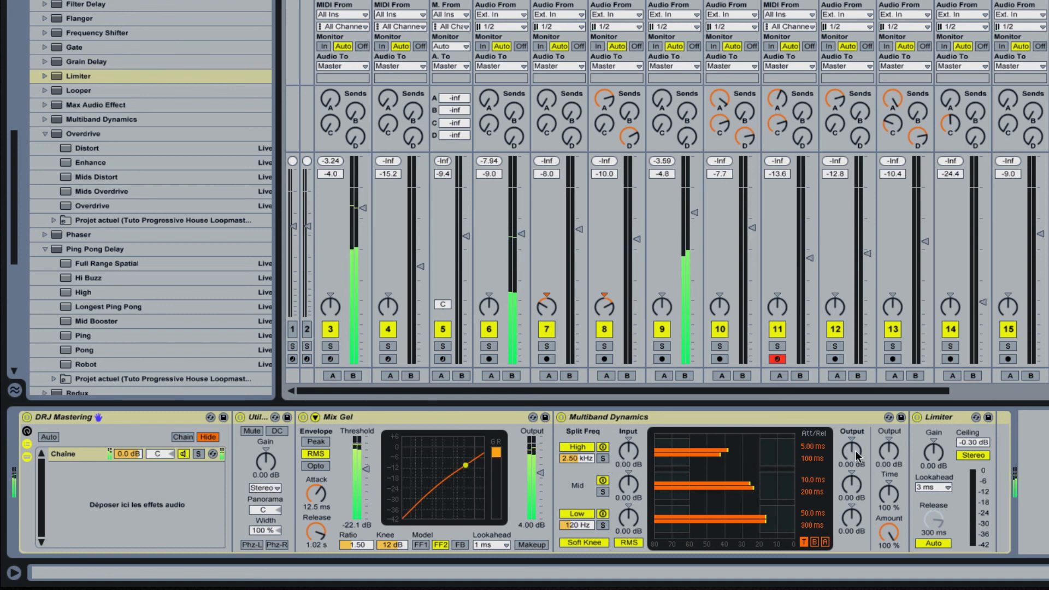
Set the Multiband Dynamics outputs to 4.20 dB high, 1.40 dB mid and 2.00 dB low, and the Limiter gain to 2.70 dB
left_click_drag(849, 452, 849, 406)
left_click(1043, 327)
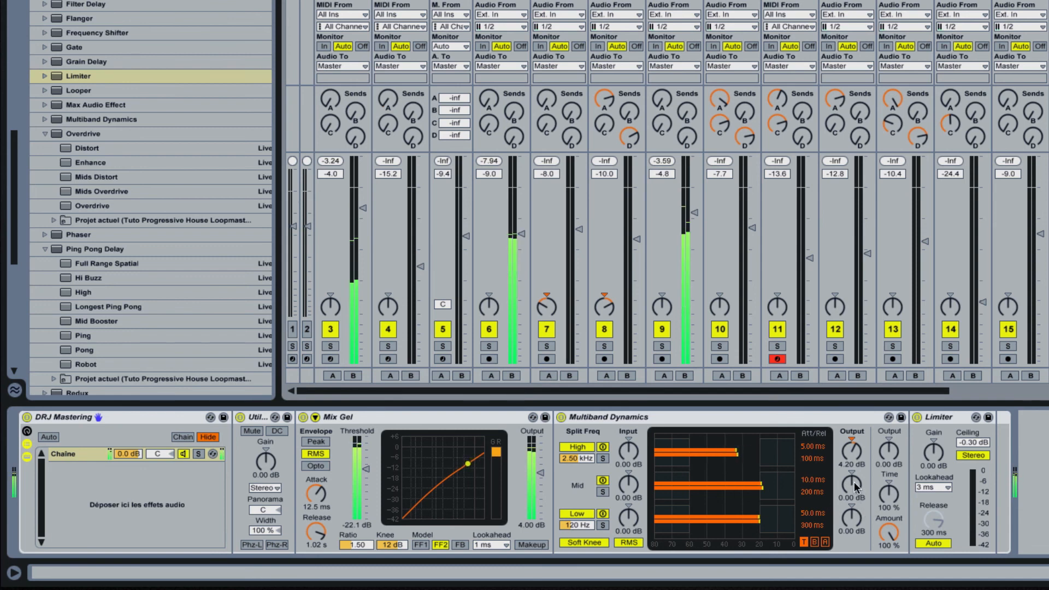
left_click_drag(851, 516, 852, 502)
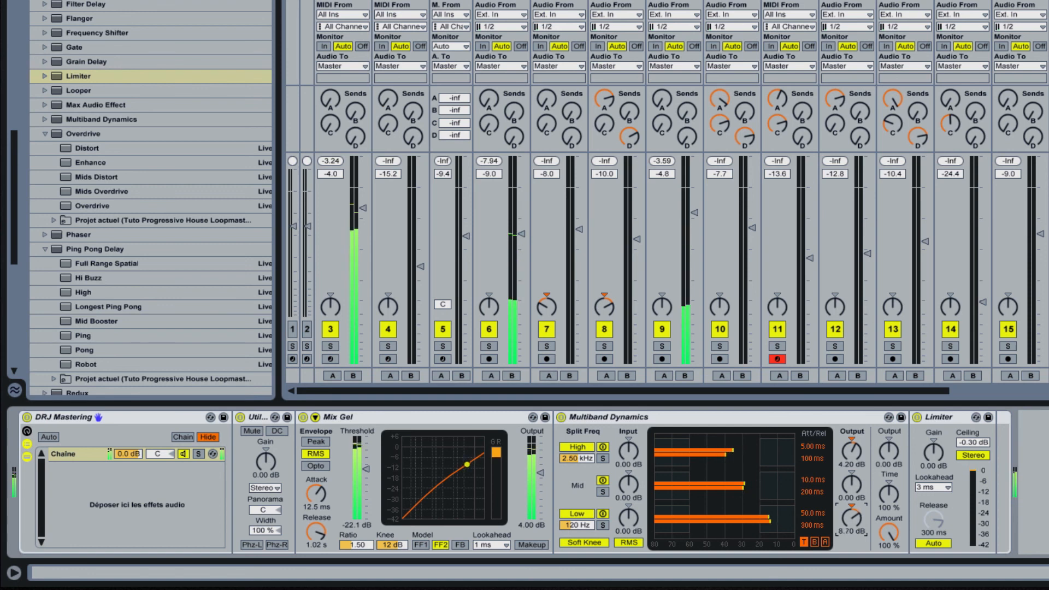
left_click_drag(851, 480, 851, 495)
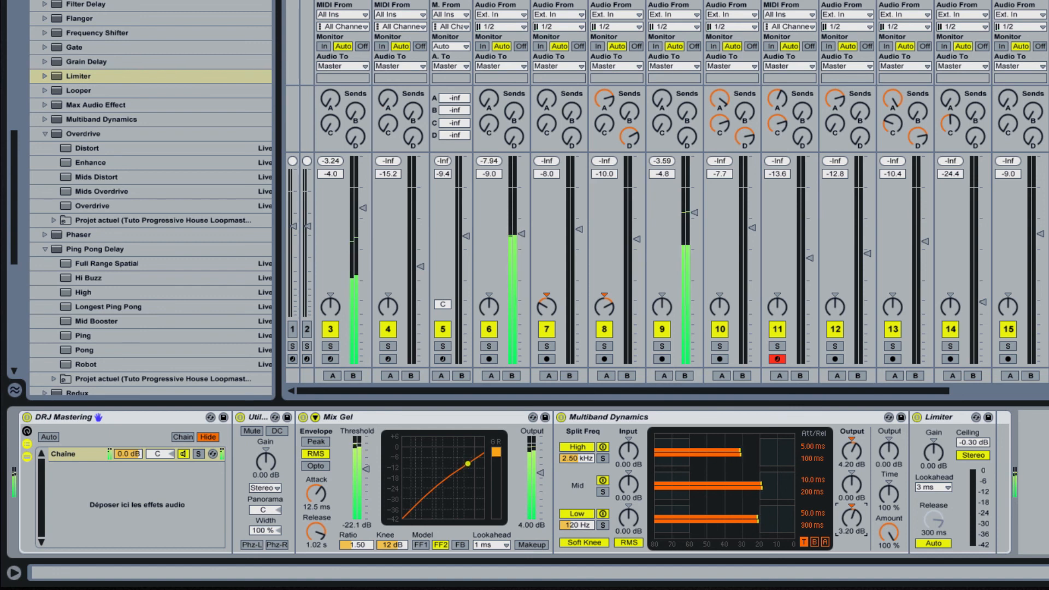
left_click_drag(851, 497, 852, 502)
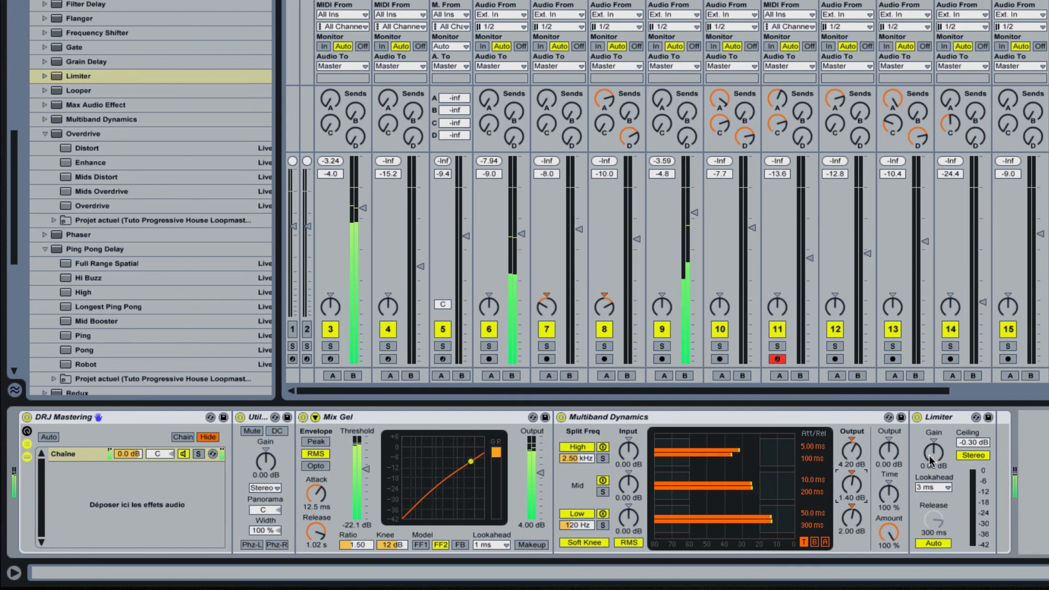
left_click_drag(936, 451, 937, 435)
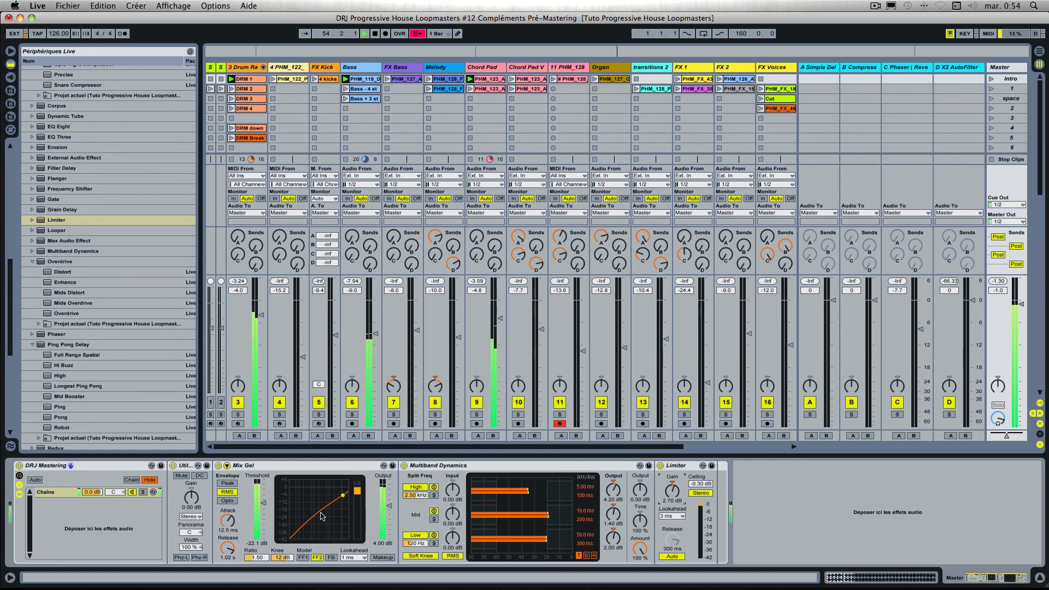
Bypass the DRJ Mastering rack and restart playback with the second Chord Pad clip
left_click(19, 467)
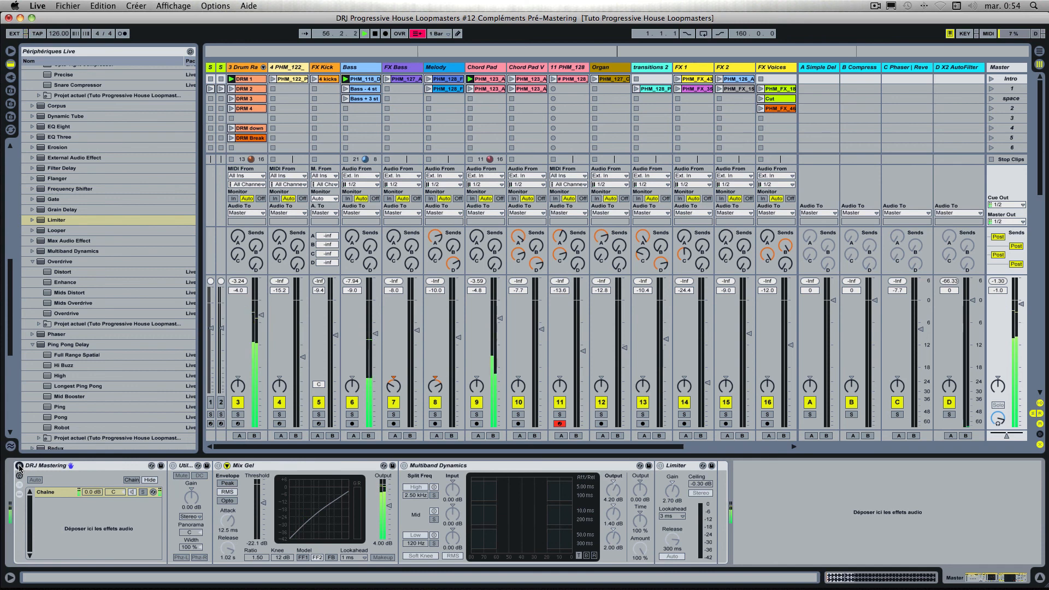
key("space")
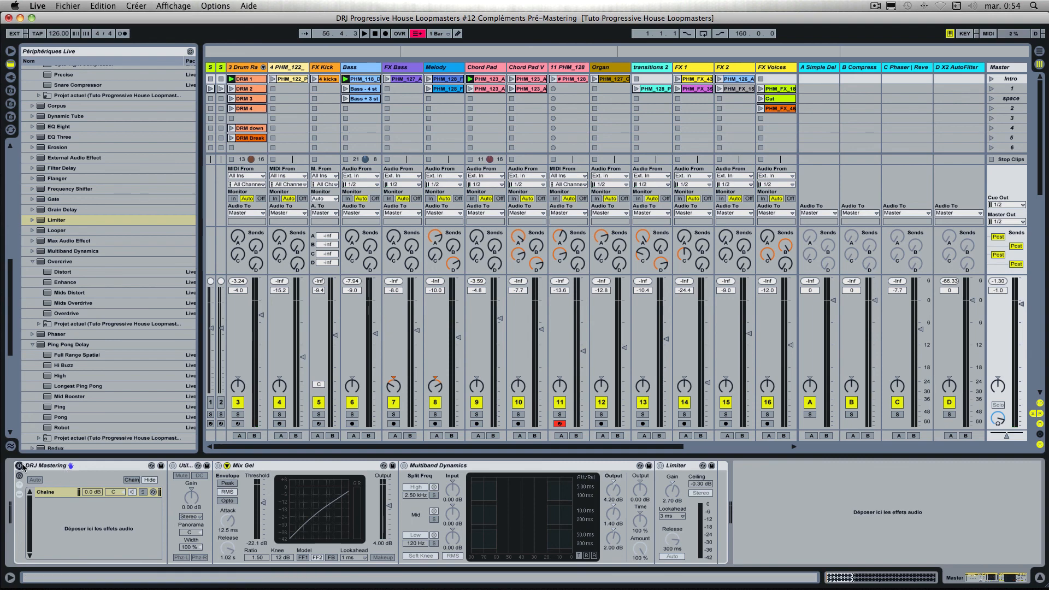
left_click(479, 91)
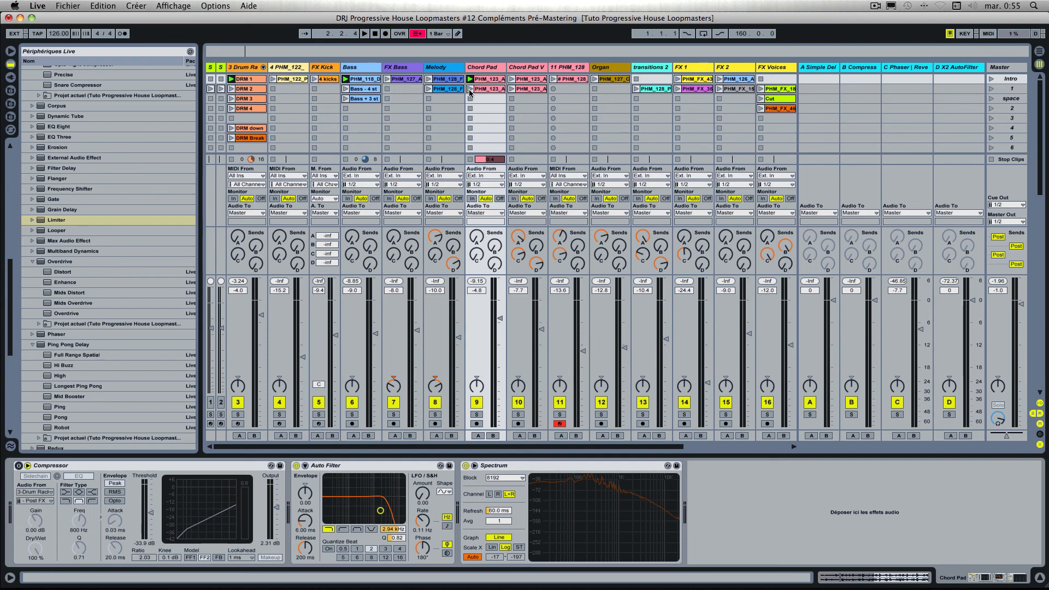
left_click(469, 90)
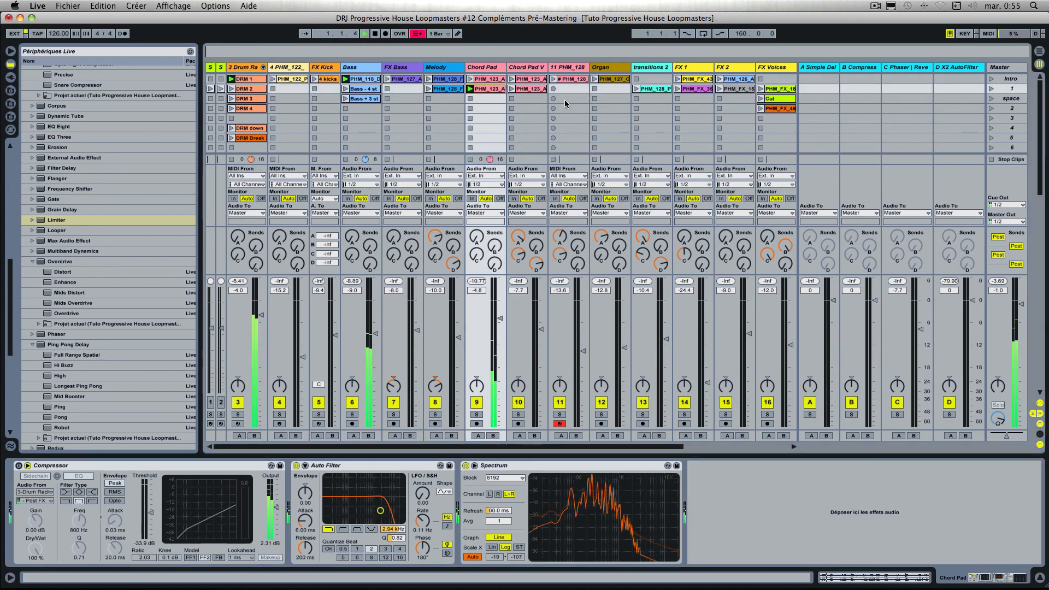
Compare the playing mix with and without the Master track's DRJ Mastering rack, leaving the rack switched on
left_click(999, 68)
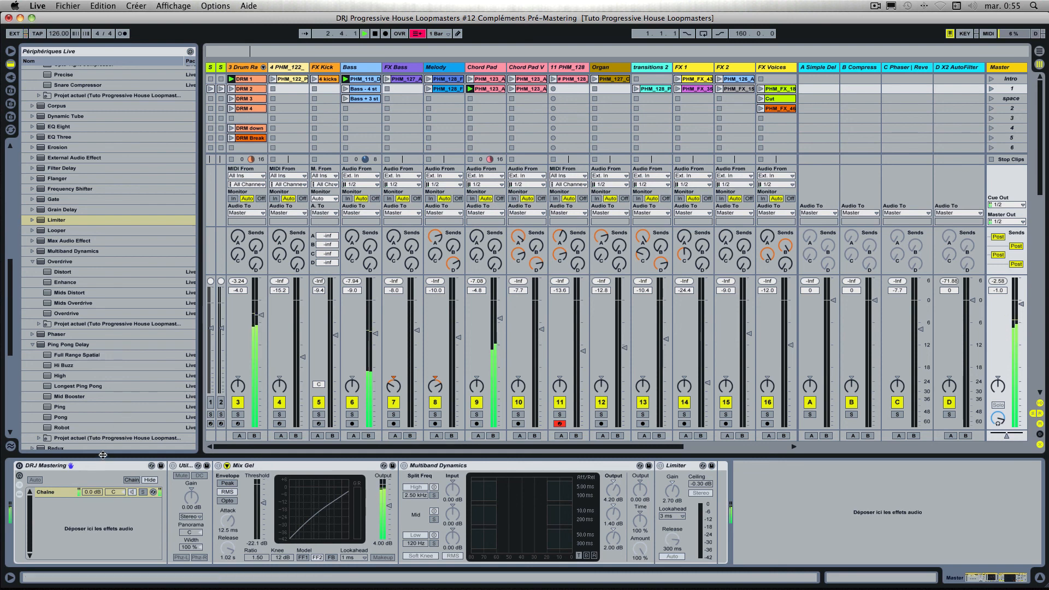
left_click(19, 466)
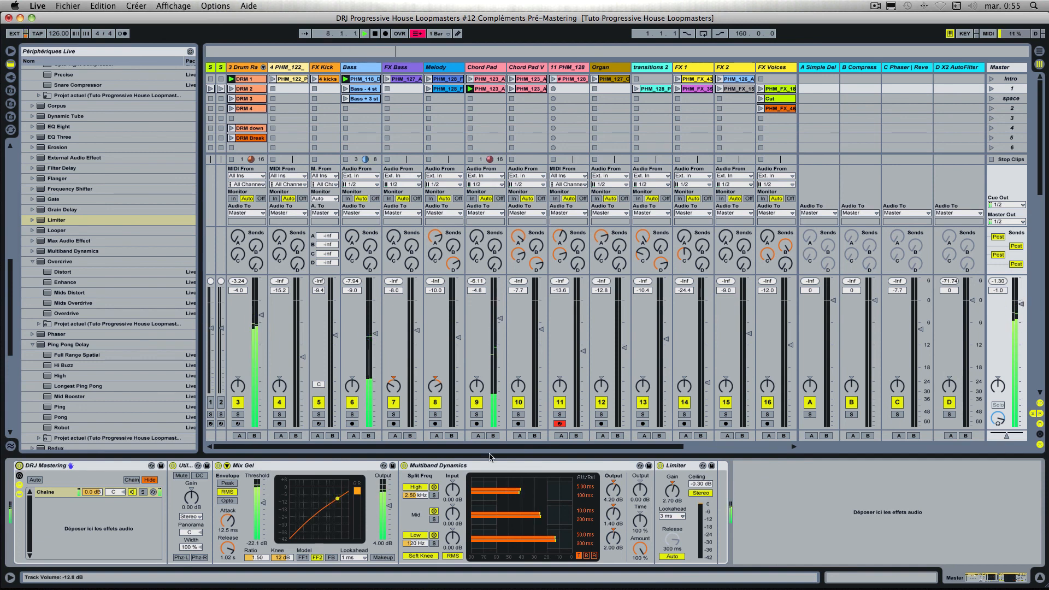
left_click(19, 466)
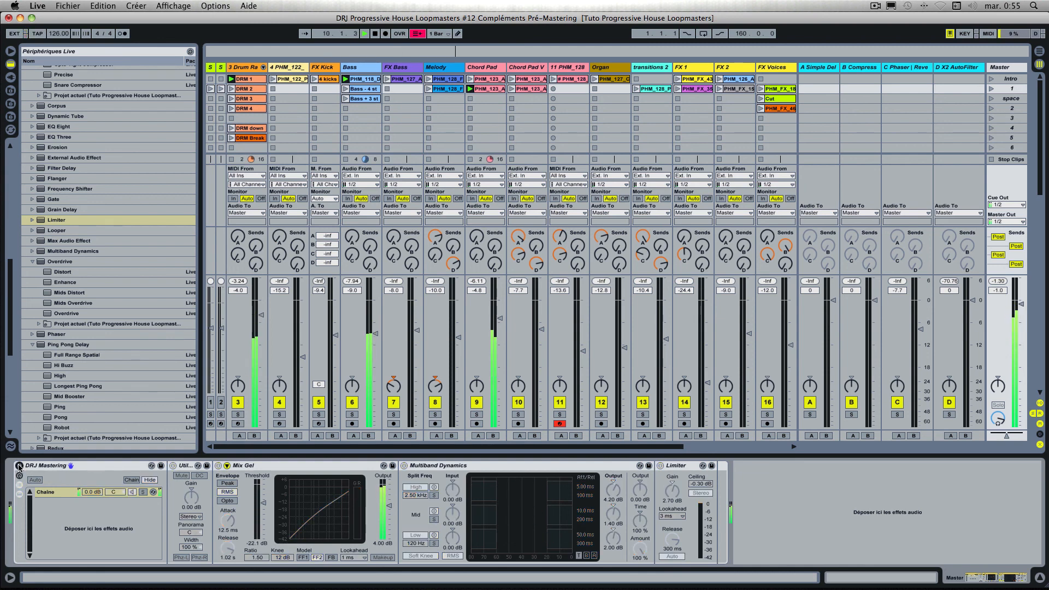
left_click(19, 466)
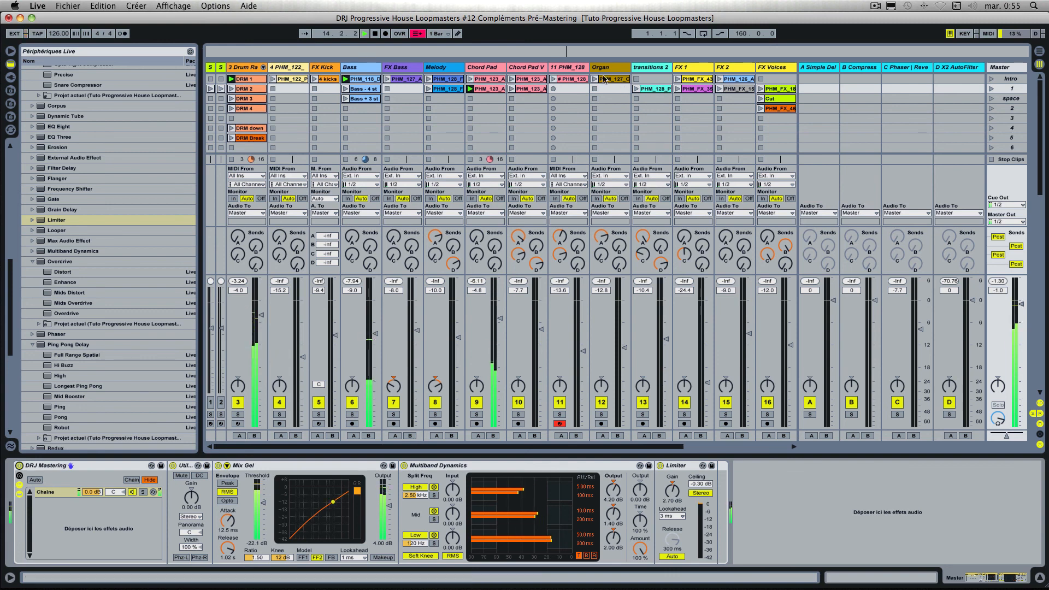
Audition the track 11 clip, the FX Voices Cut clip, the second FX 2 and FX 1 clips and the transitions 2 clip, and stop playback
left_click(553, 79)
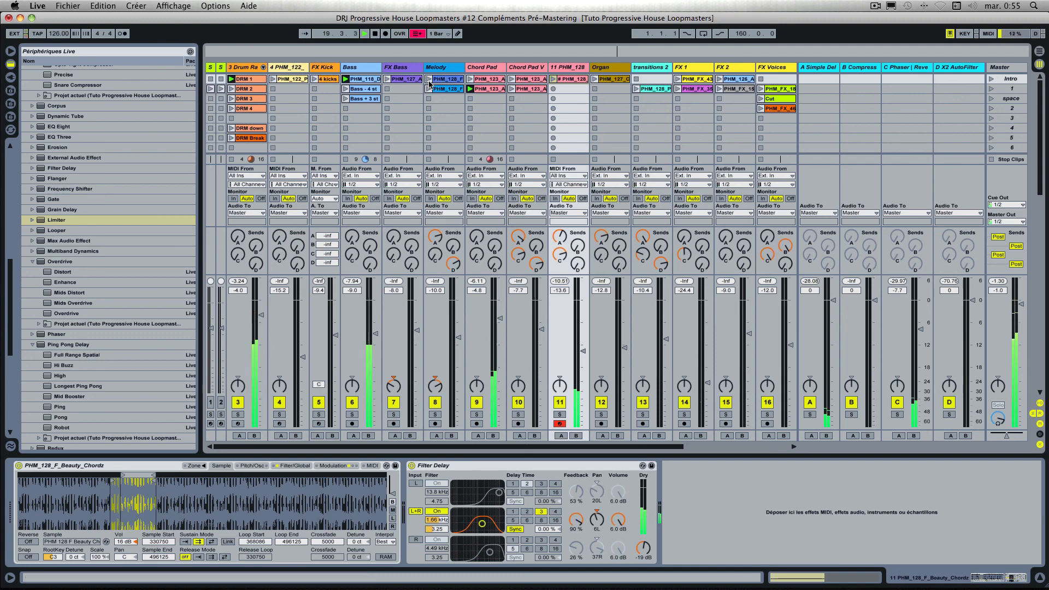
left_click(760, 99)
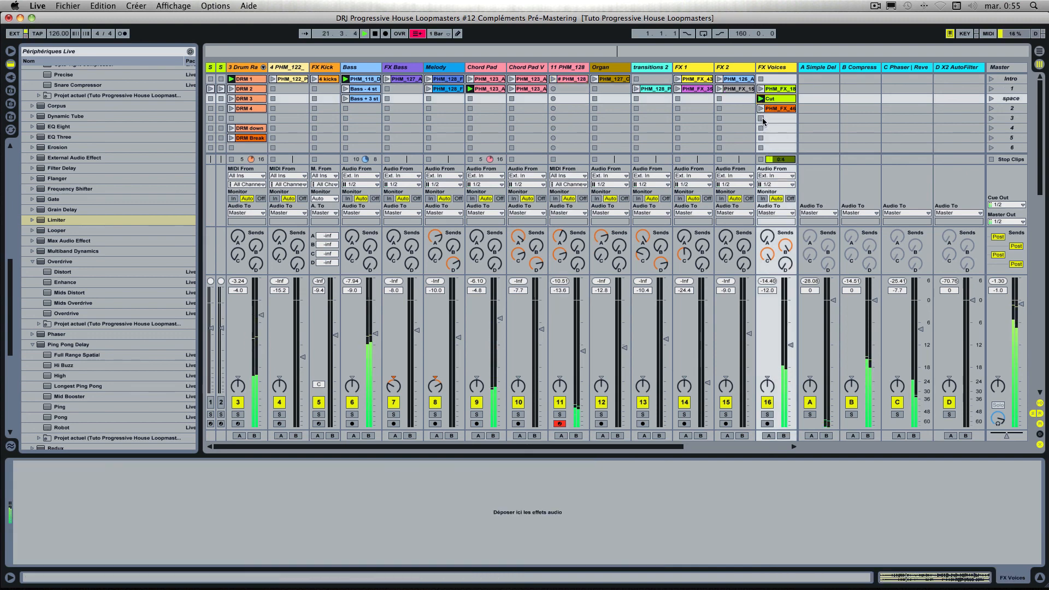
left_click(720, 89)
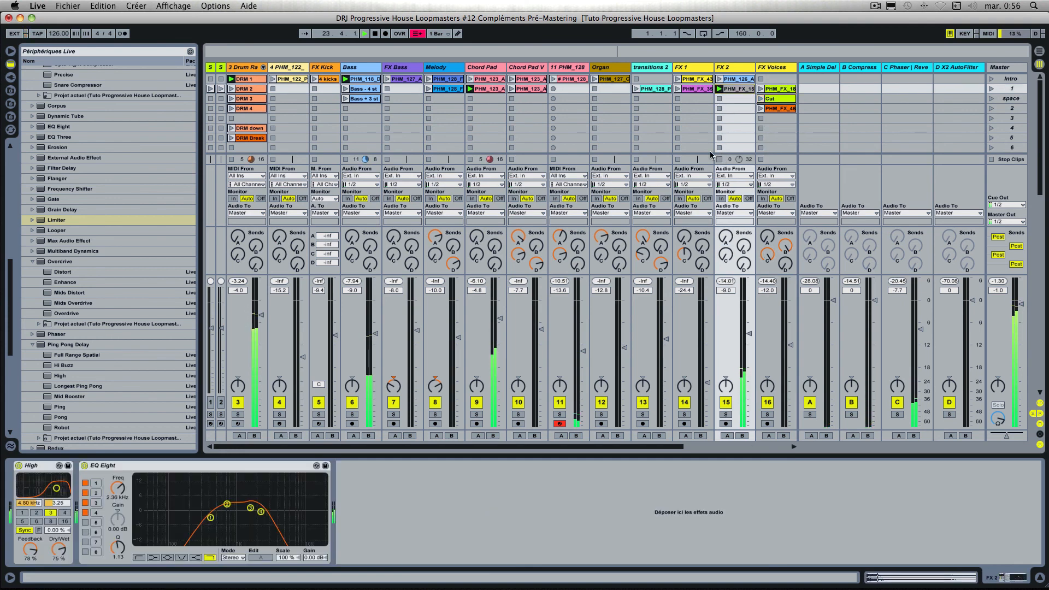
left_click(678, 89)
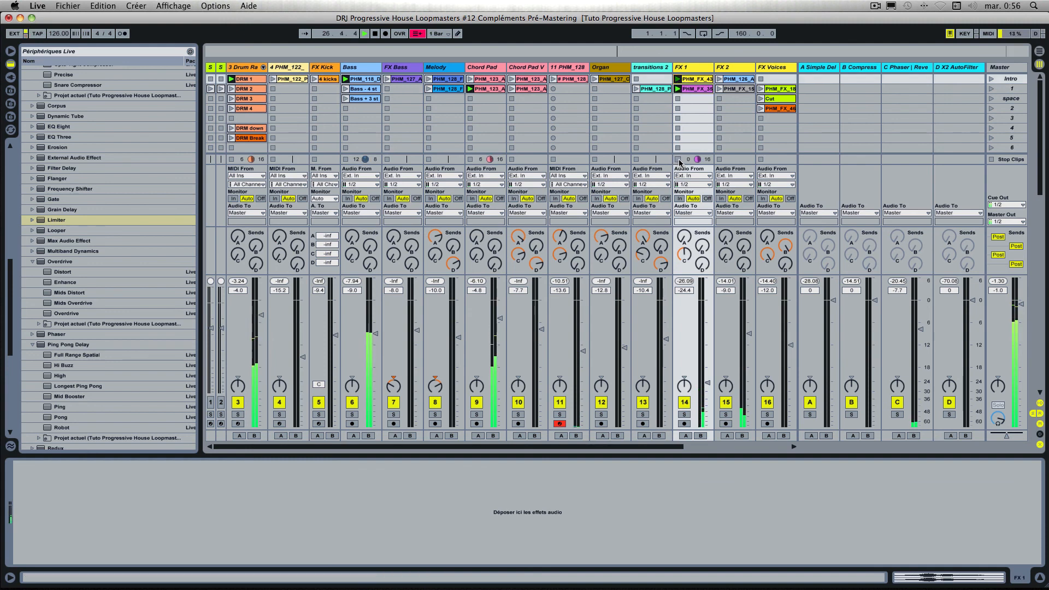
left_click(636, 99)
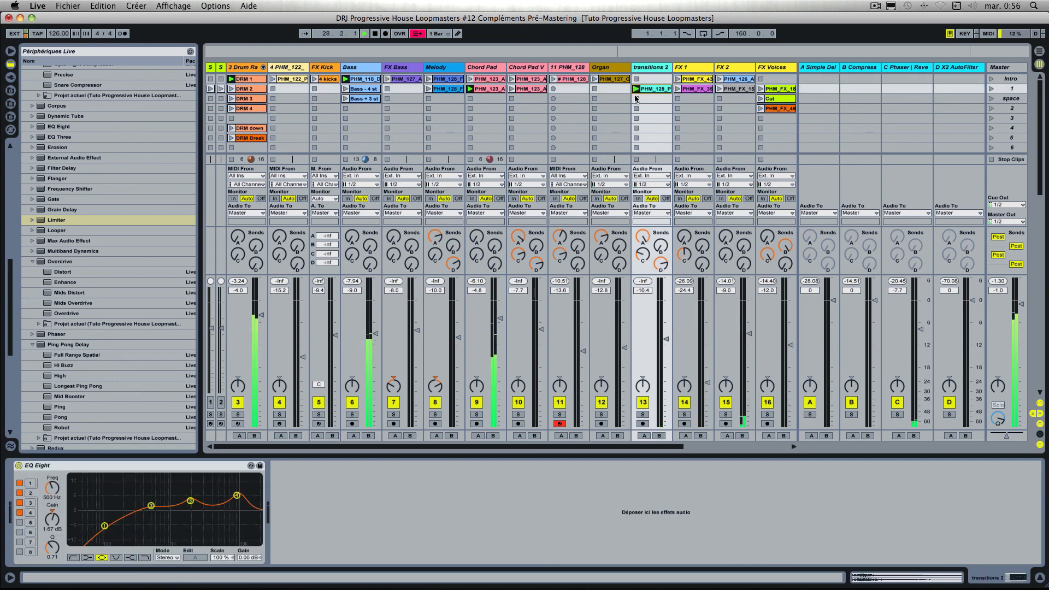
left_click(635, 159)
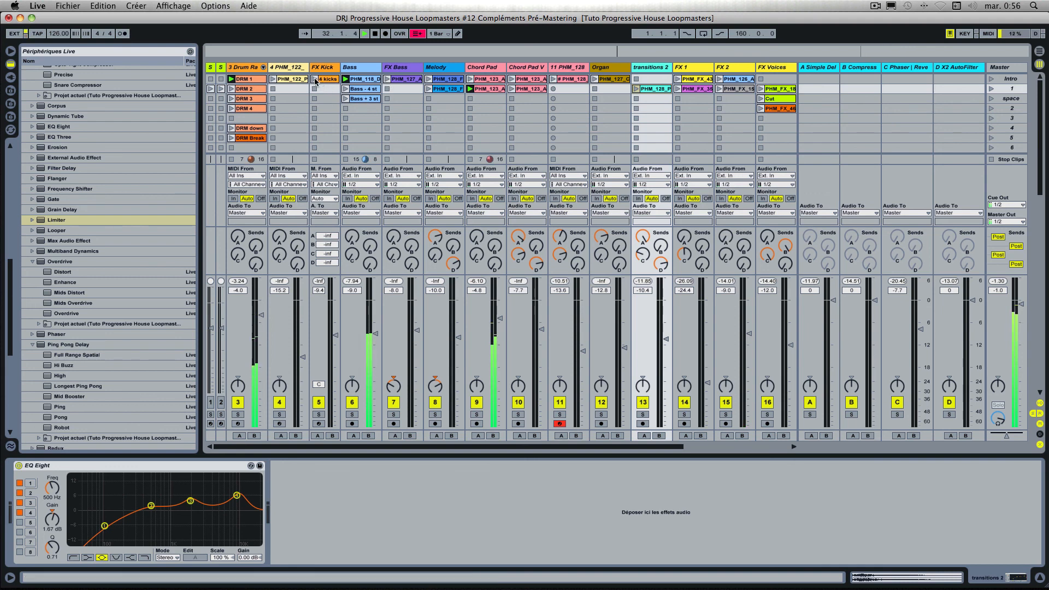
key("space")
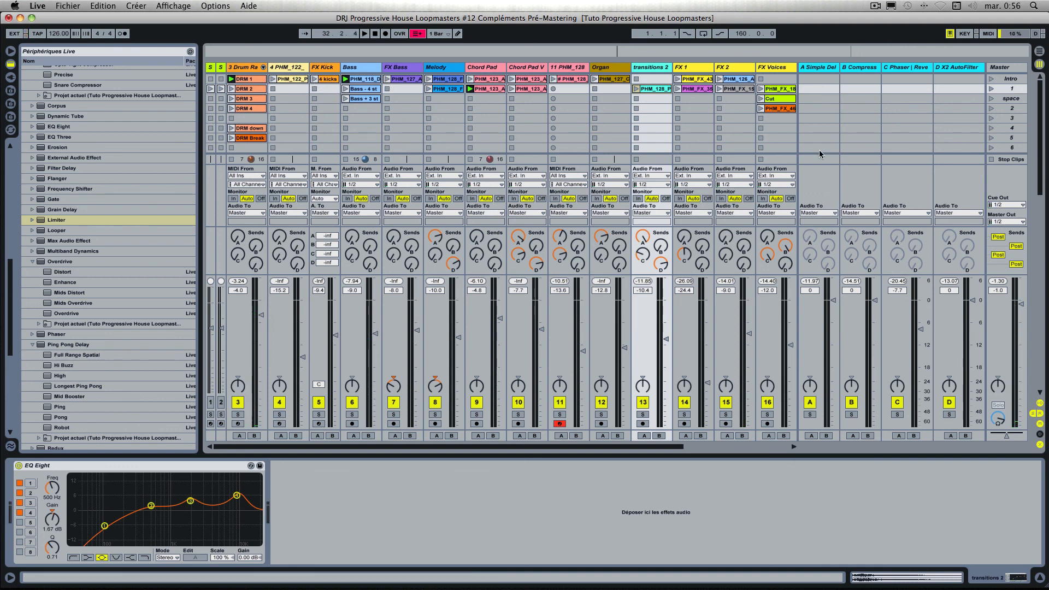
Select the Master track and switch the set to the Arrangement View
left_click(1007, 68)
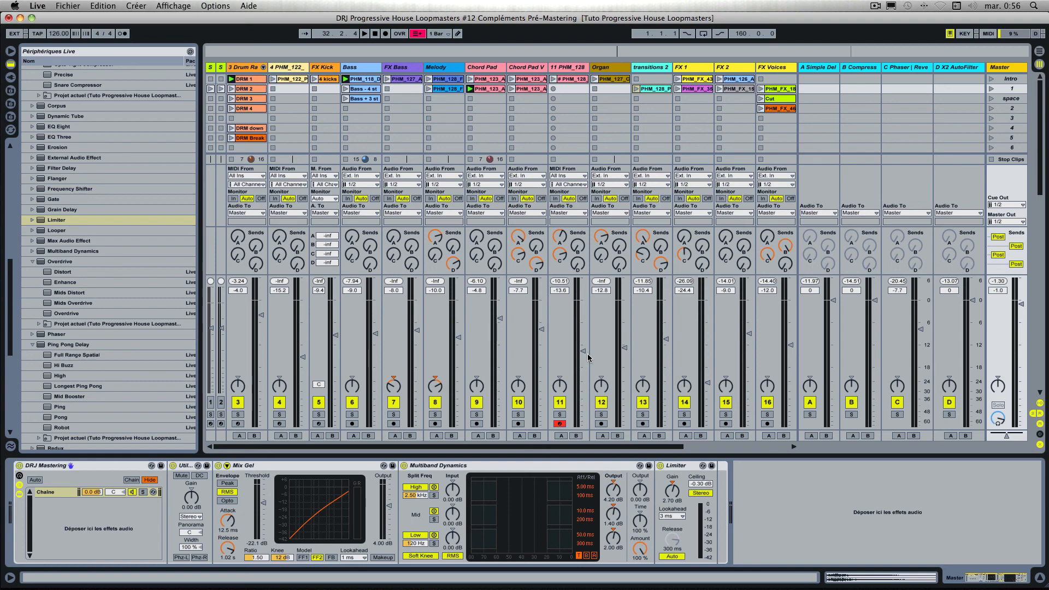
key("Tab")
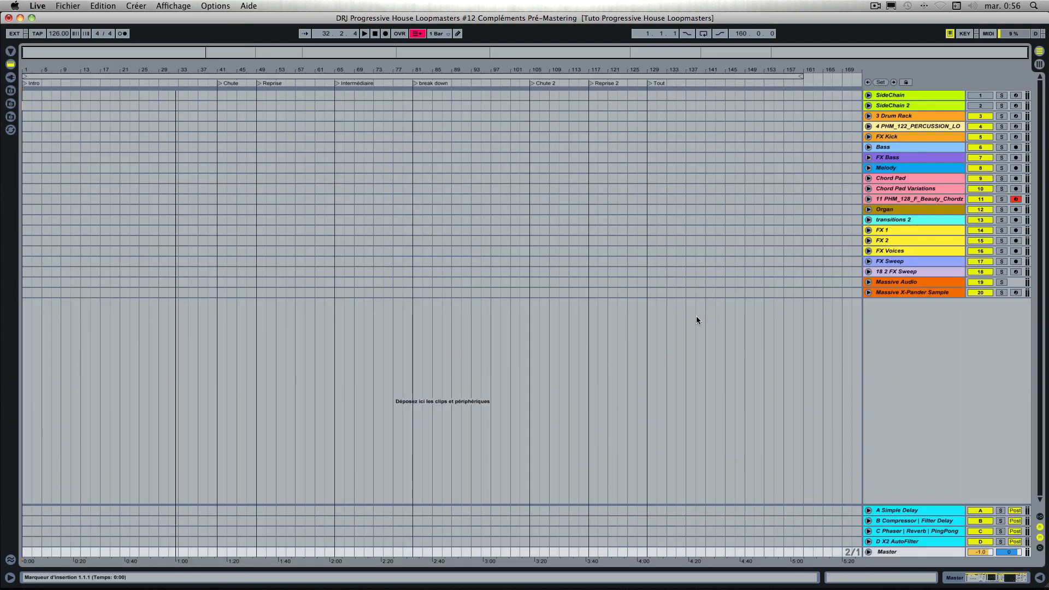